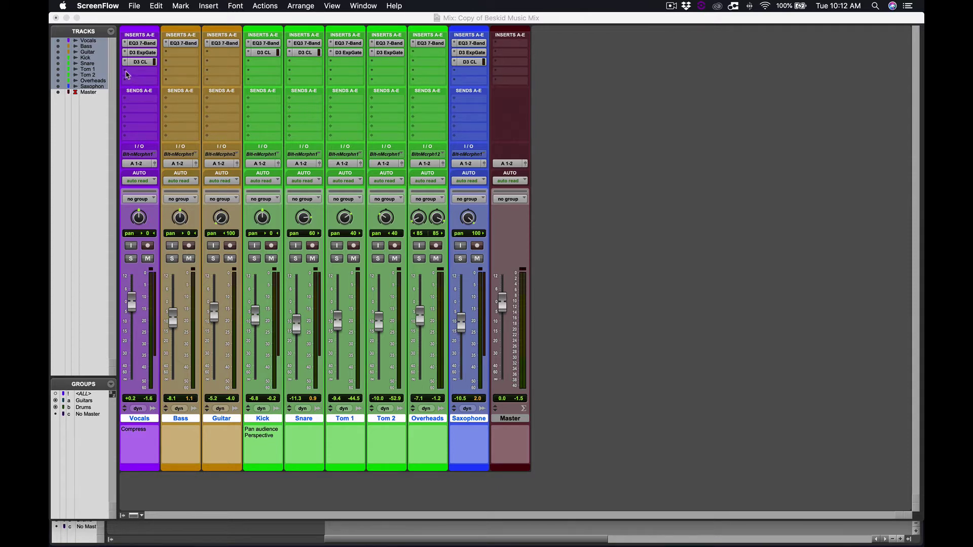
Add a D-Verb reverb to an insert on the Vocals track
click(130, 76)
mouse_move(168, 121)
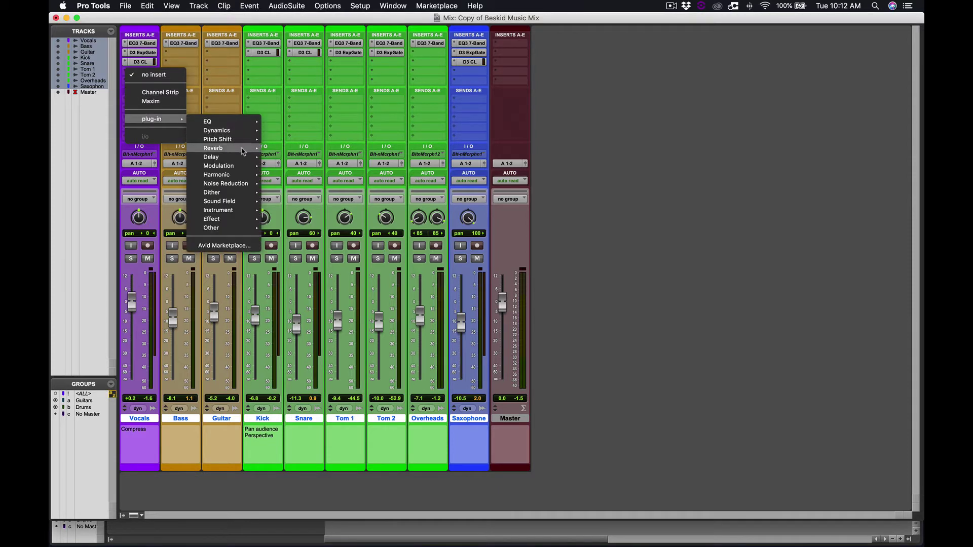
mouse_move(228, 148)
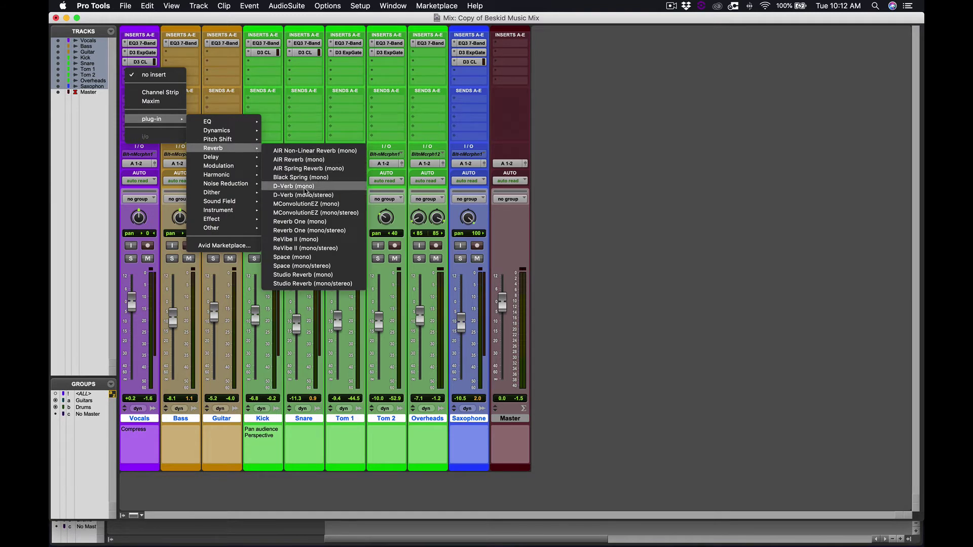
key(Escape)
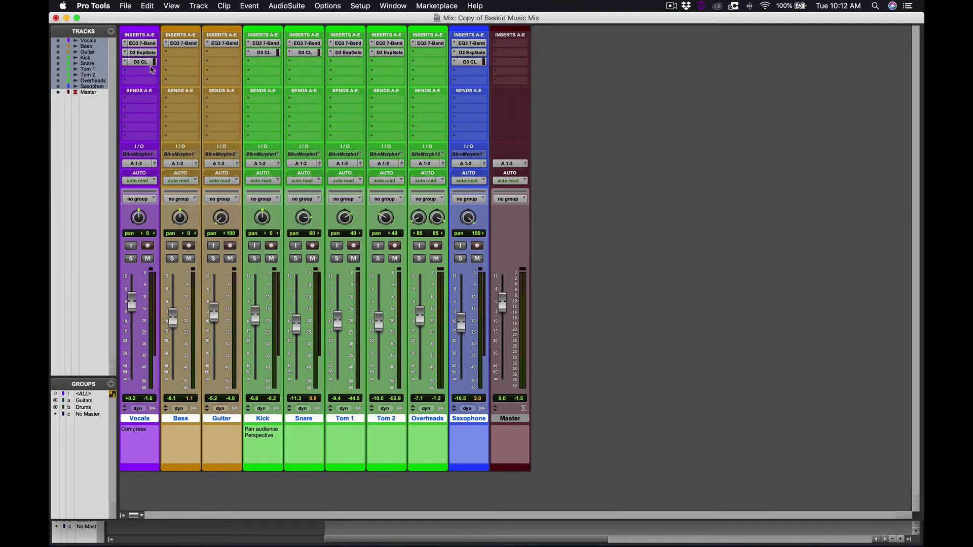
Move and close the D-Verb window, then remove the D-Verb from the Vocals track
drag(497, 125, 324, 82)
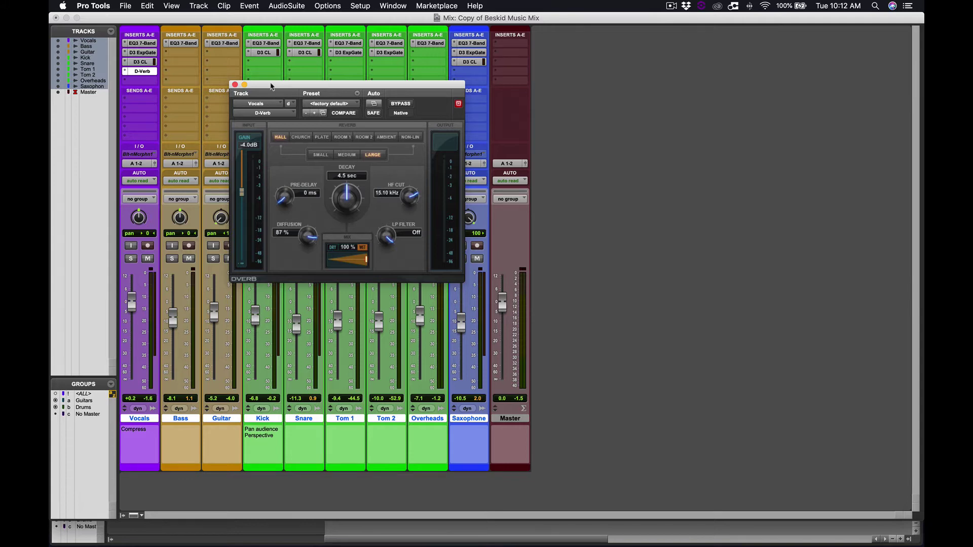
click(235, 85)
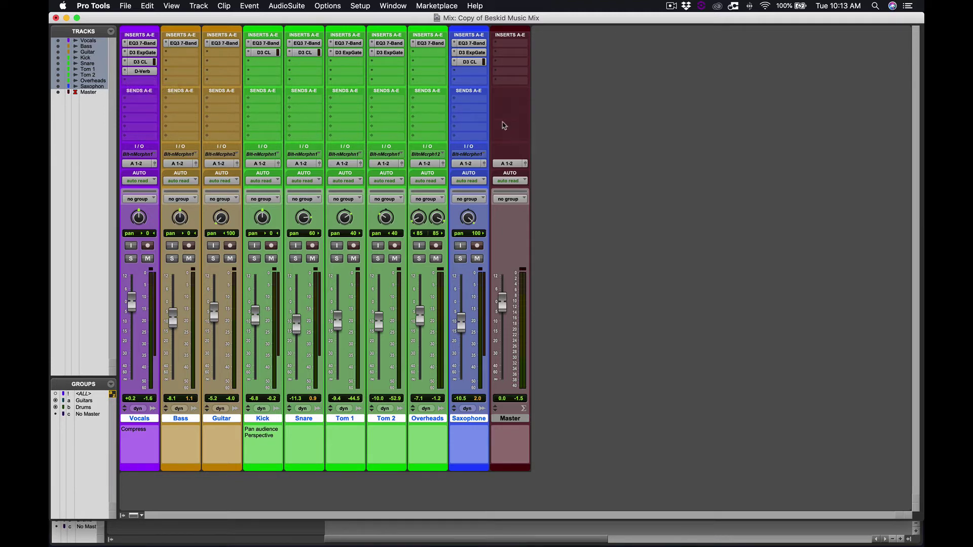
click(127, 80)
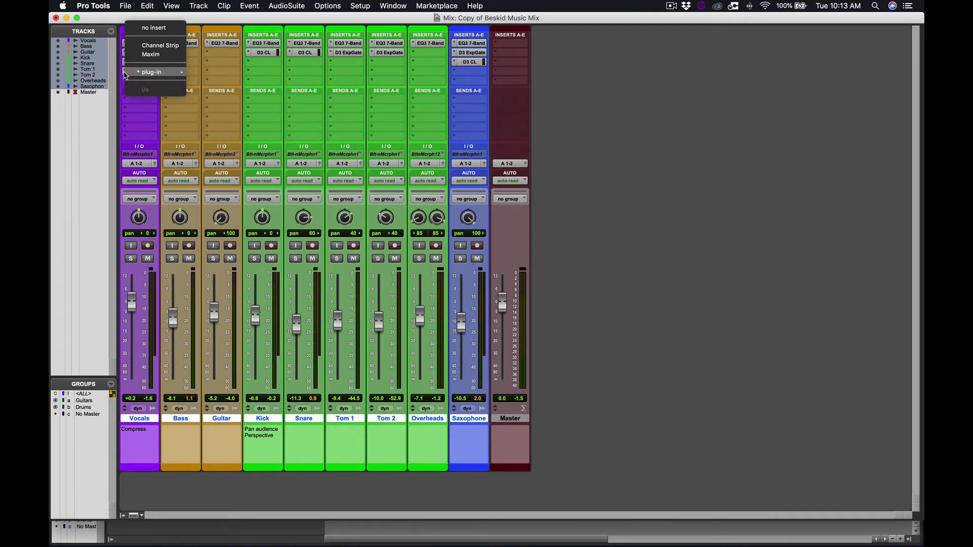
click(145, 29)
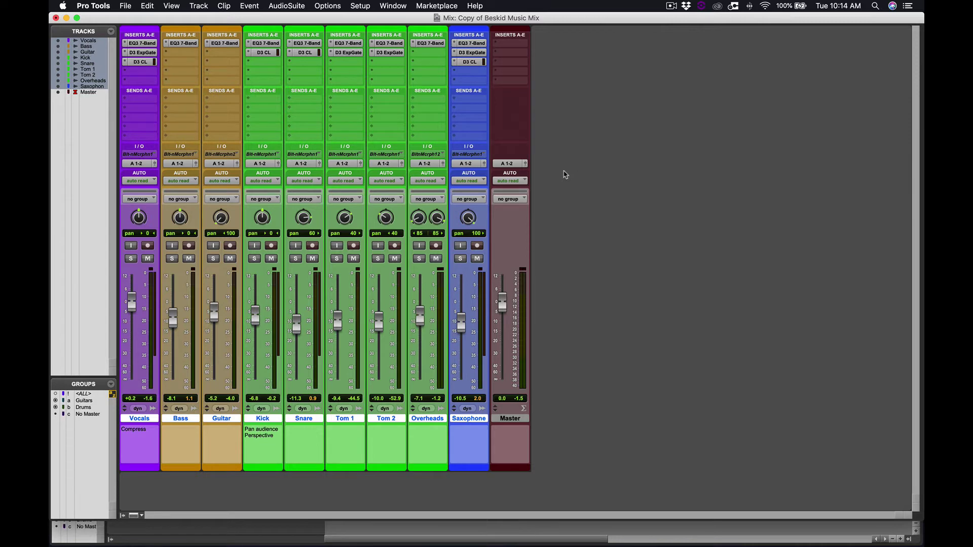
Create one new stereo Aux Input track, which appears as Aux 1
key(super+shift+n)
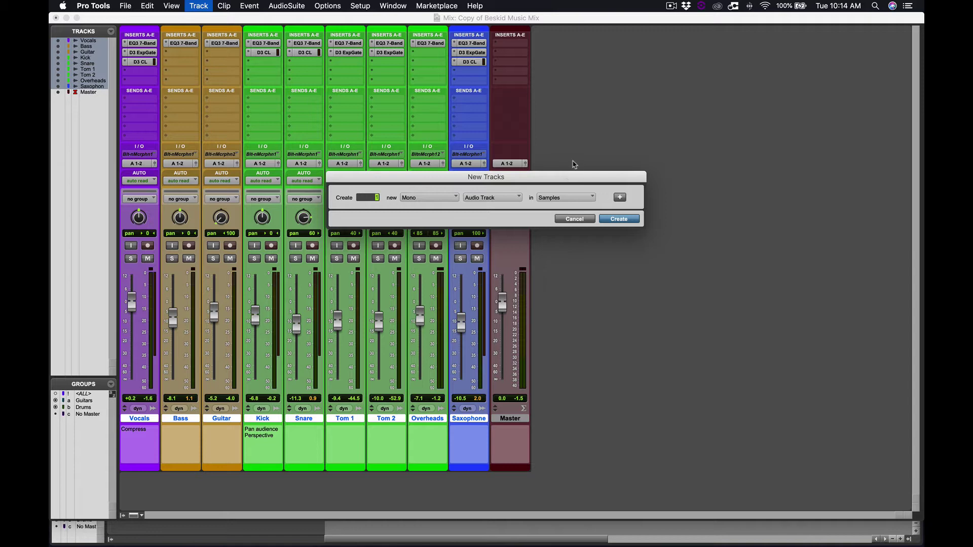
click(434, 199)
click(425, 210)
click(490, 198)
click(499, 211)
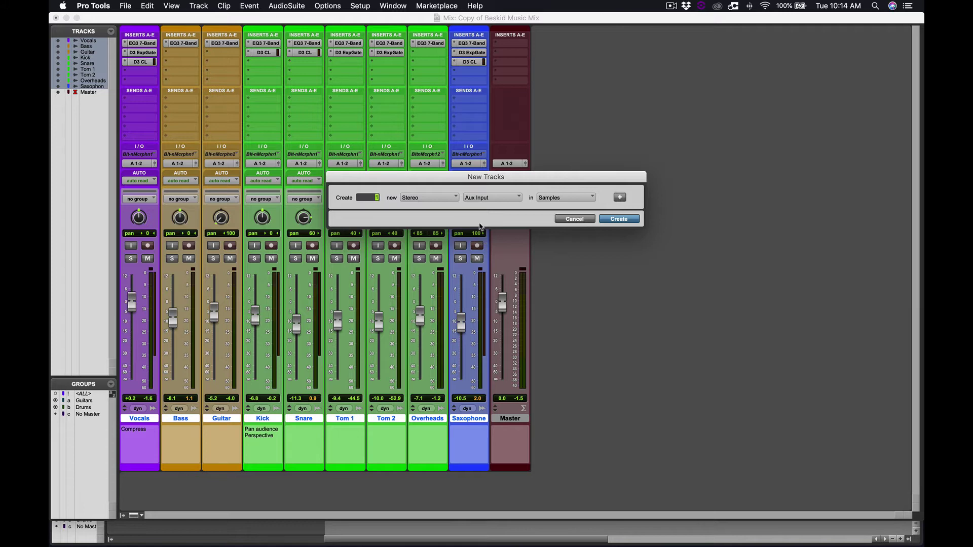
click(619, 219)
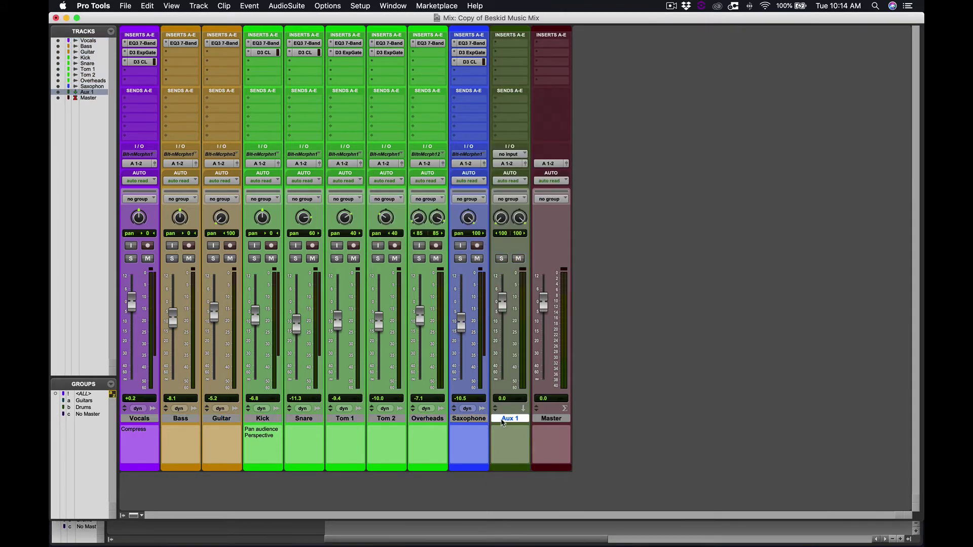
Move the Aux 1 track after Master and colour it yellow-green
drag(506, 420, 564, 408)
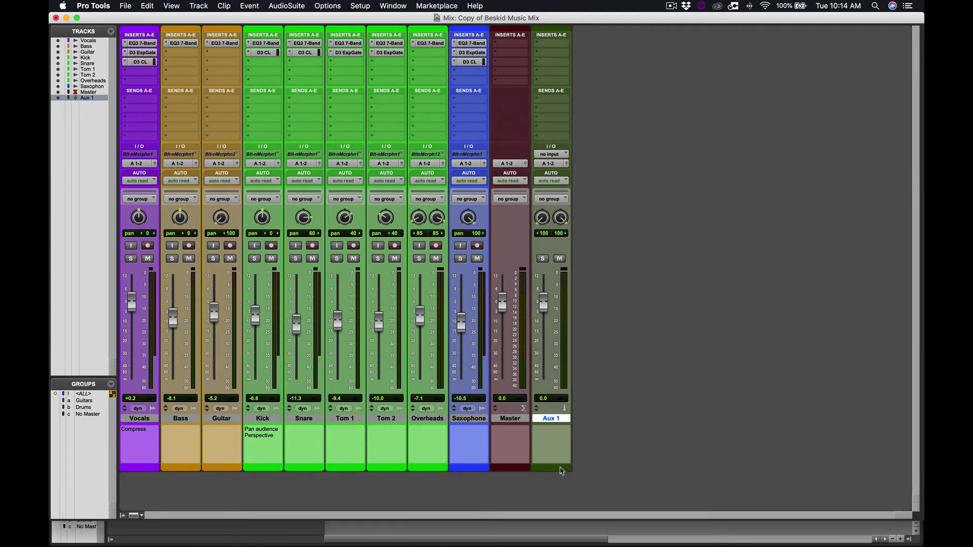
double_click(561, 470)
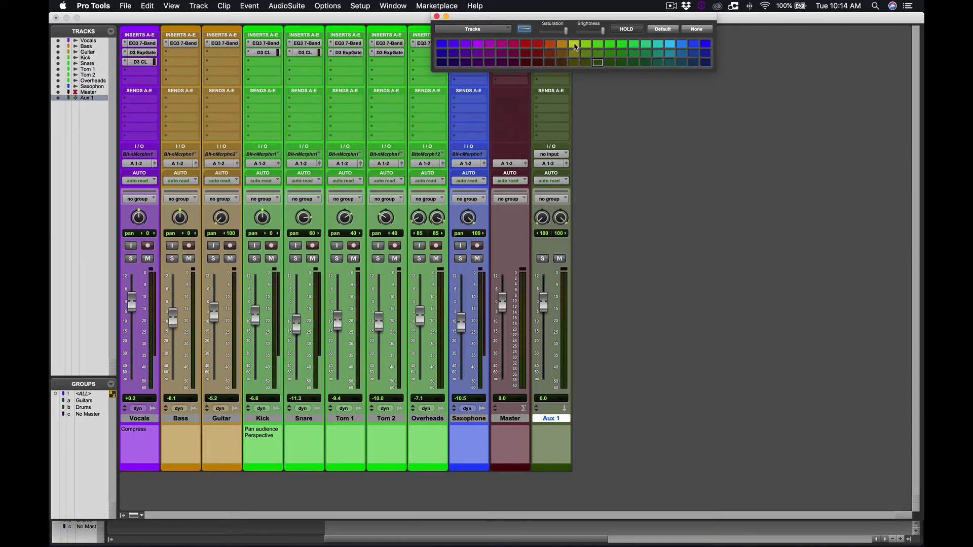
click(574, 45)
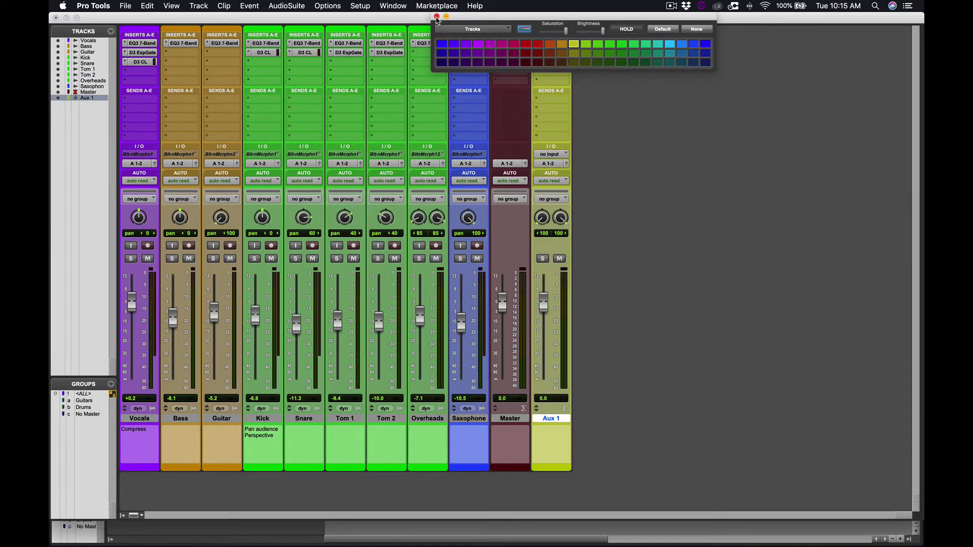
click(436, 17)
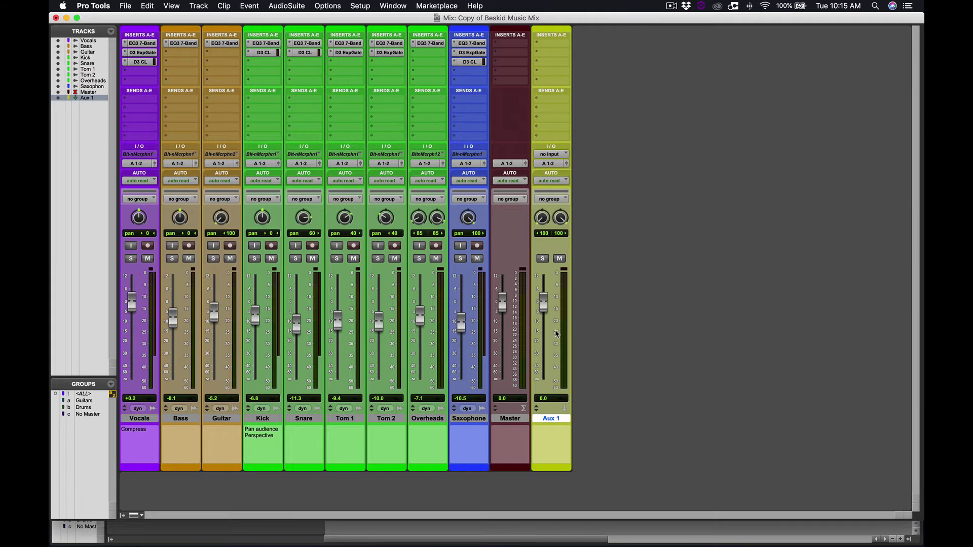
Toggle to the Edit window and back to the Mix window with Cmd+=
key(super+equal)
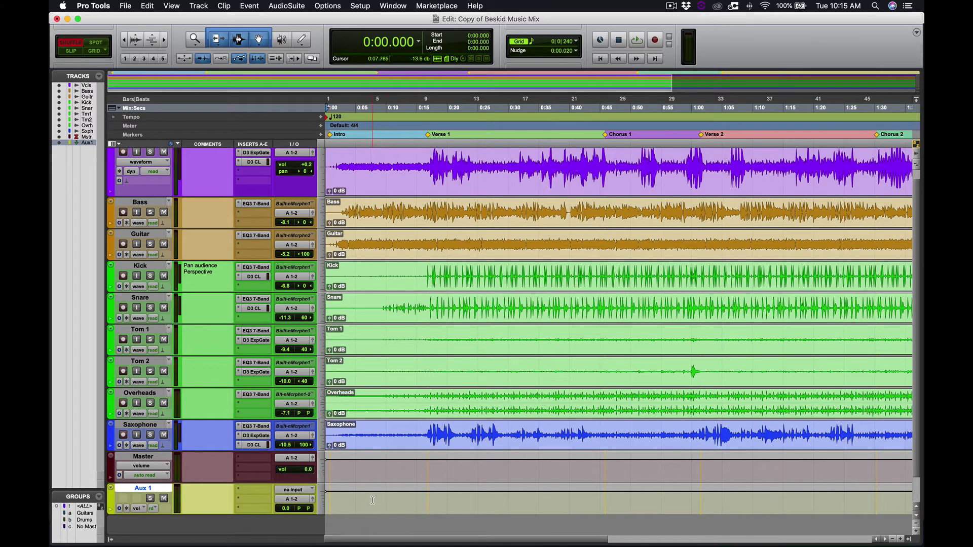
key(super+equal)
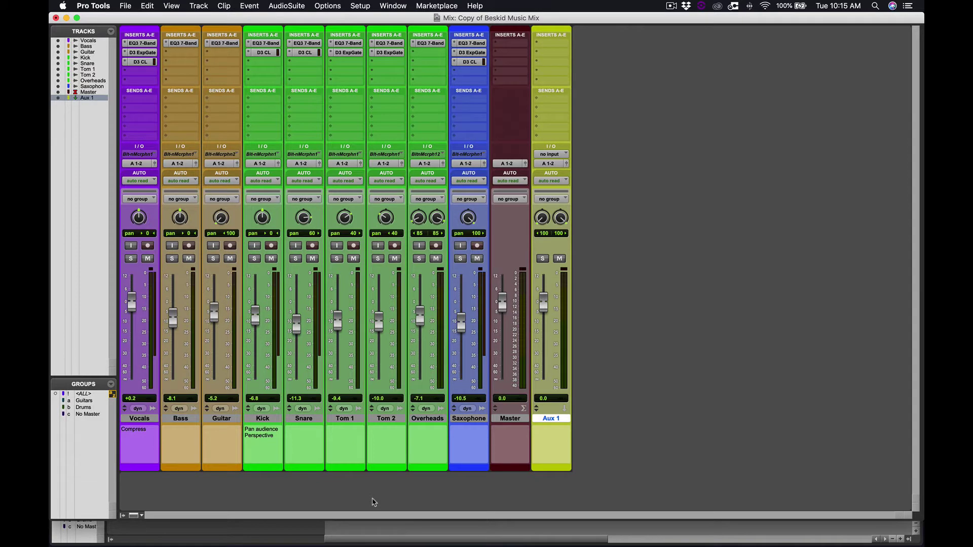
Rename the yellow-green Aux 1 track after Master to 'Reverb'
double_click(556, 420)
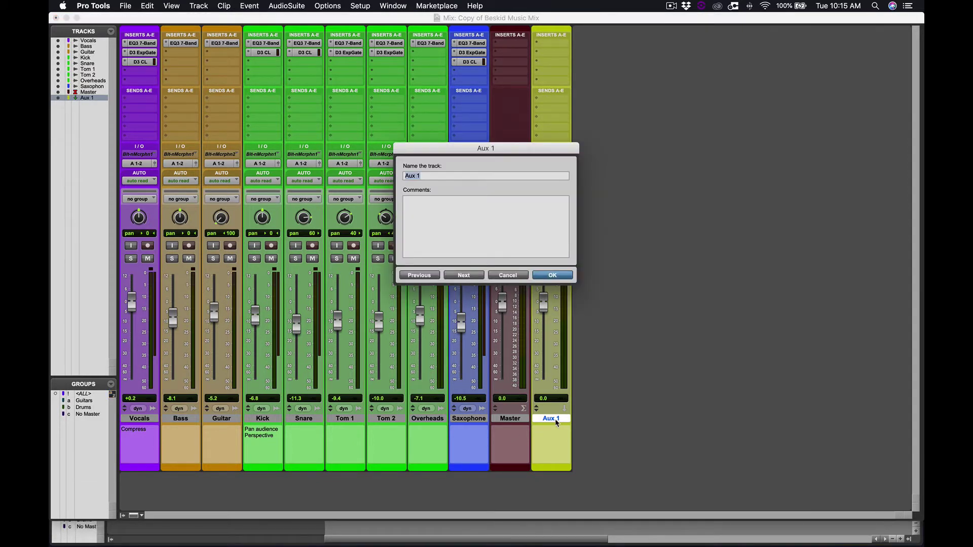
text(Reverb)
key(Return)
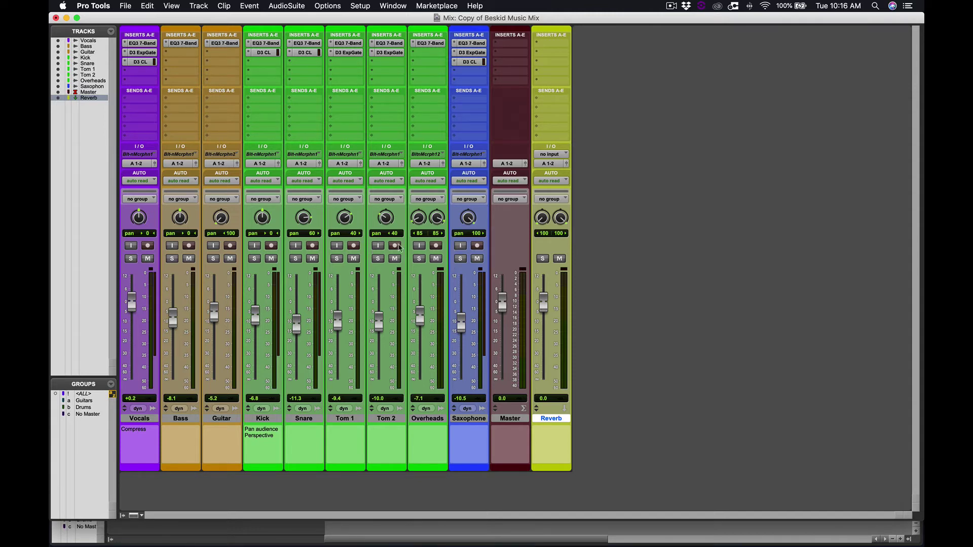
Route Saxophone's Send A to Bus 1-2 (Stereo) and move its send fader window aside
click(462, 103)
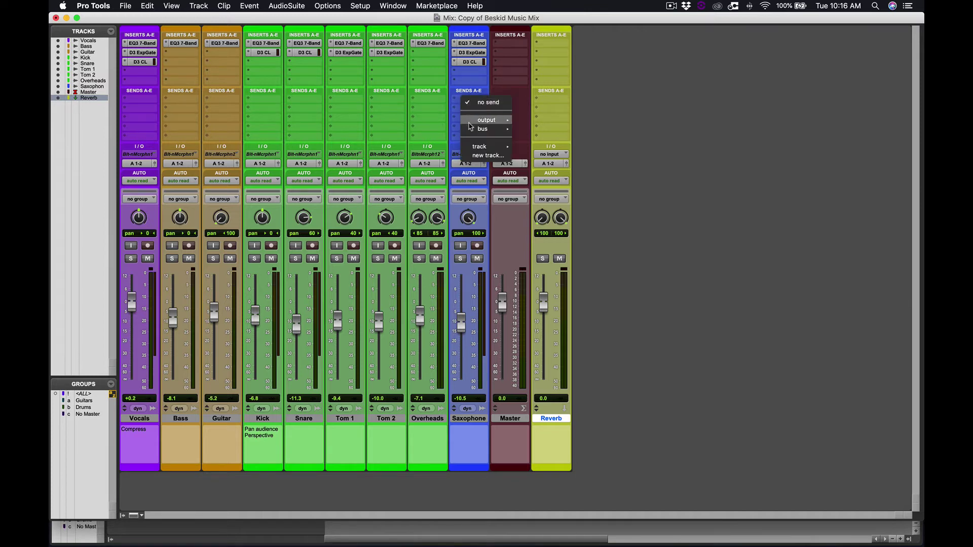
mouse_move(472, 130)
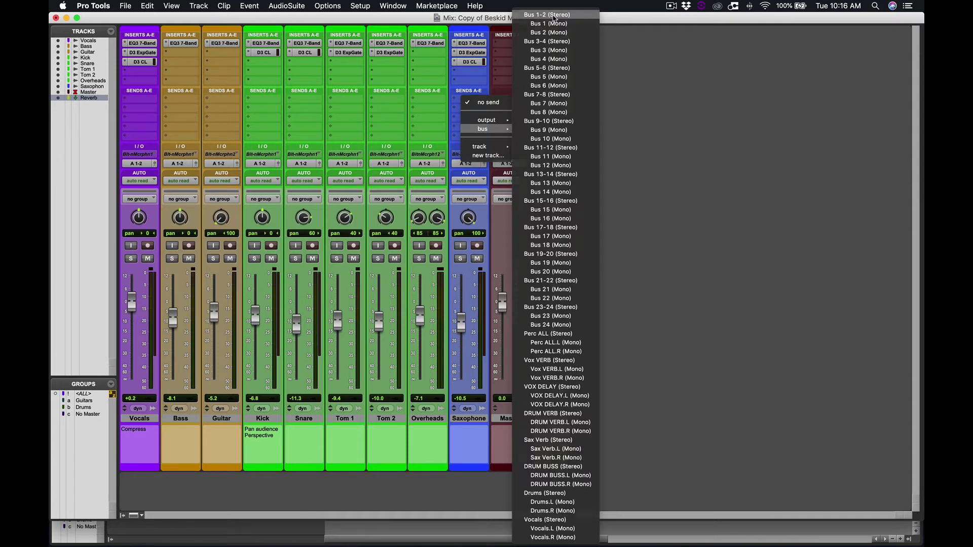
click(555, 15)
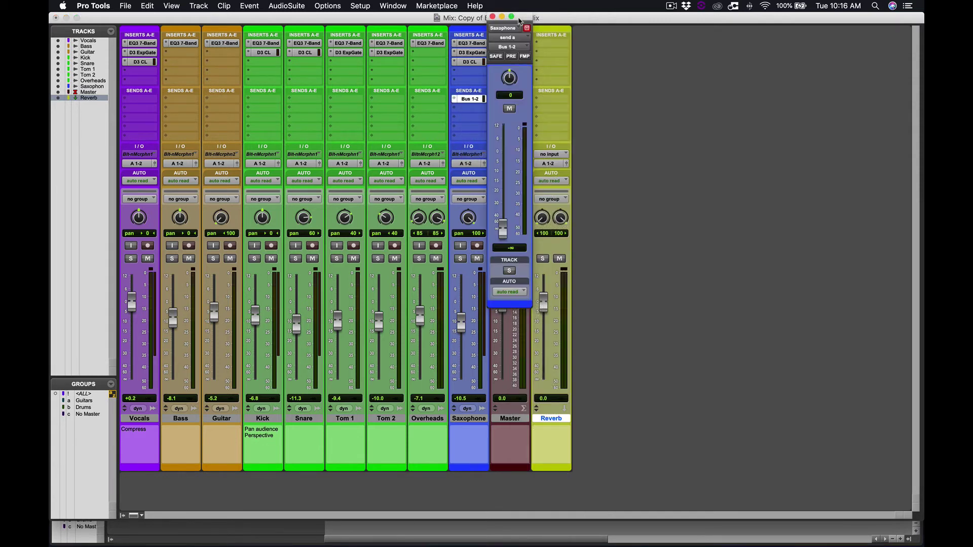
drag(518, 20, 725, 17)
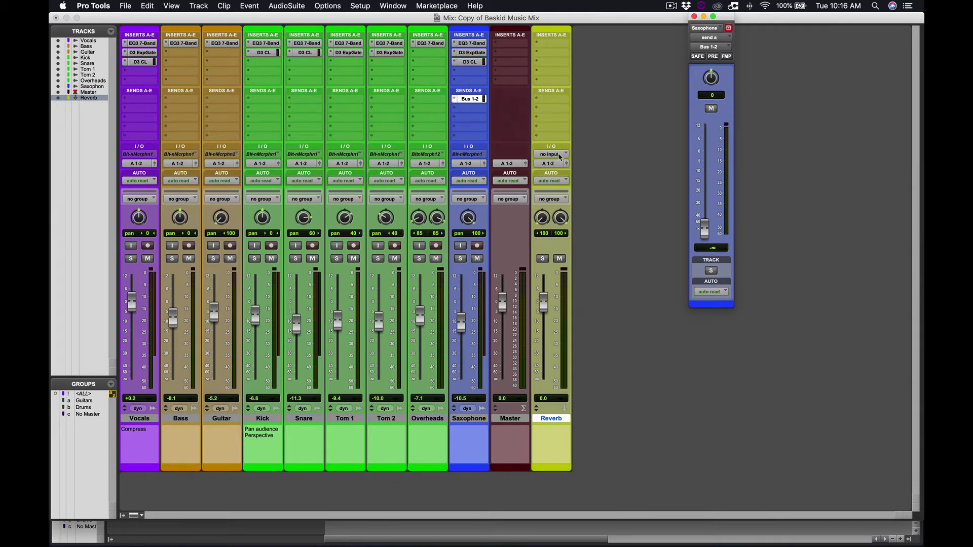
Feed the Reverb aux's input from Bus 1-2 and begin choosing an insert plug-in
click(542, 156)
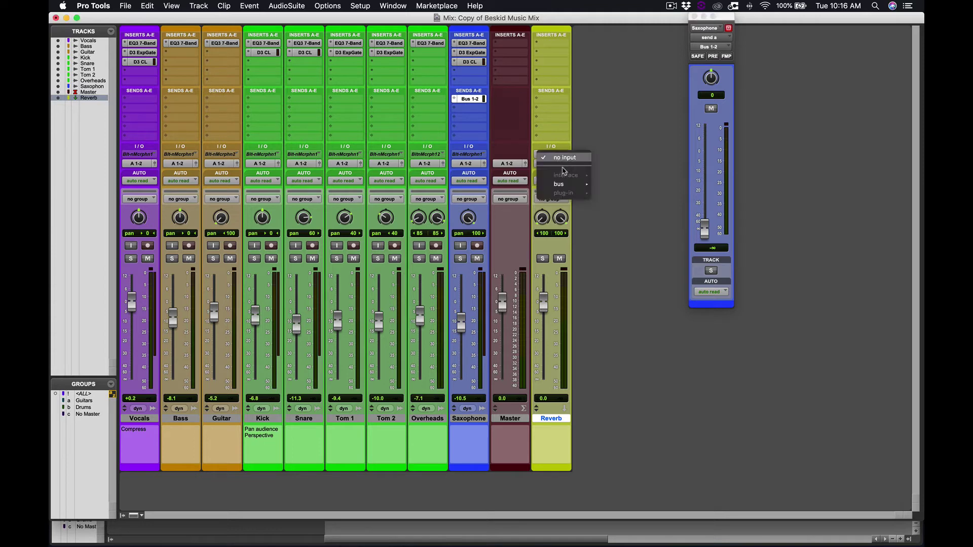
mouse_move(567, 185)
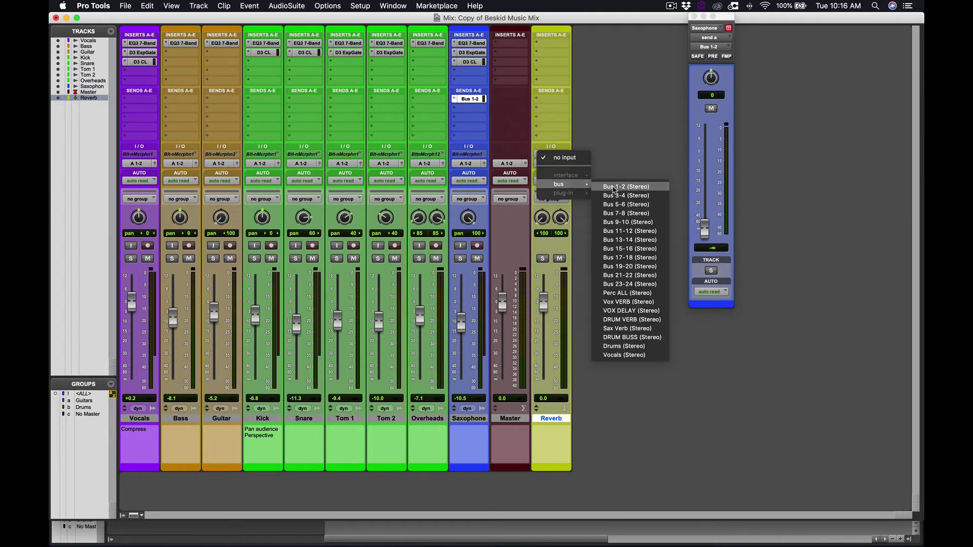
click(613, 188)
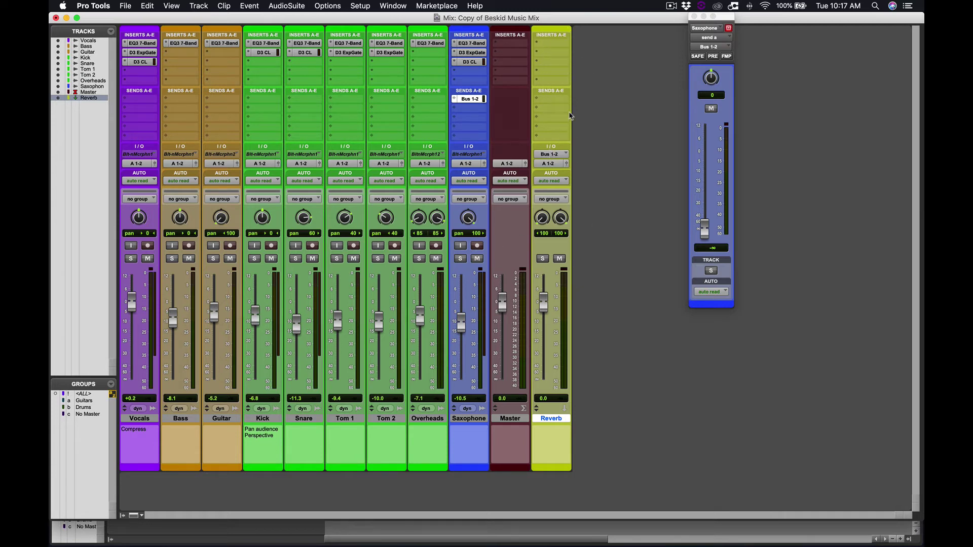
click(538, 44)
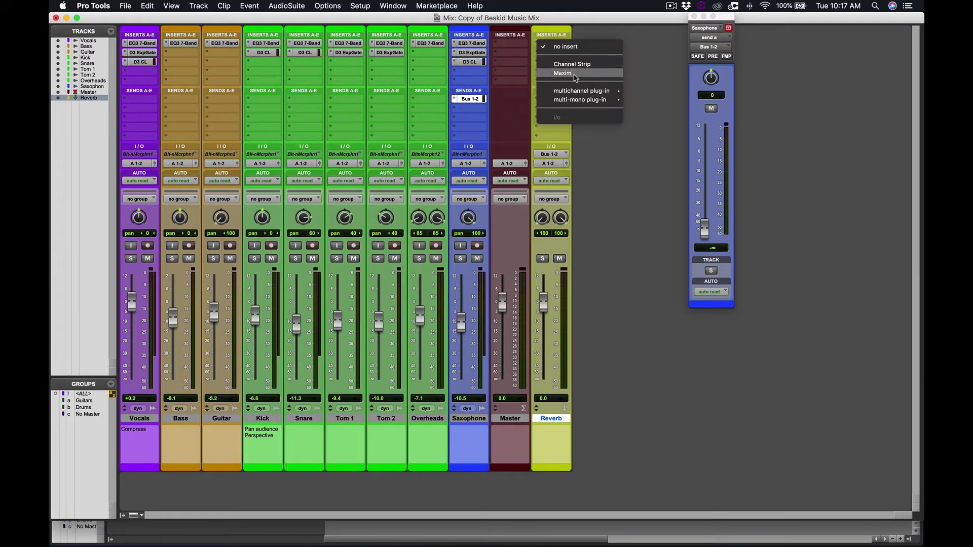
Insert the stereo D-Verb on the Reverb aux and set it to a medium plate
mouse_move(581, 92)
mouse_move(659, 121)
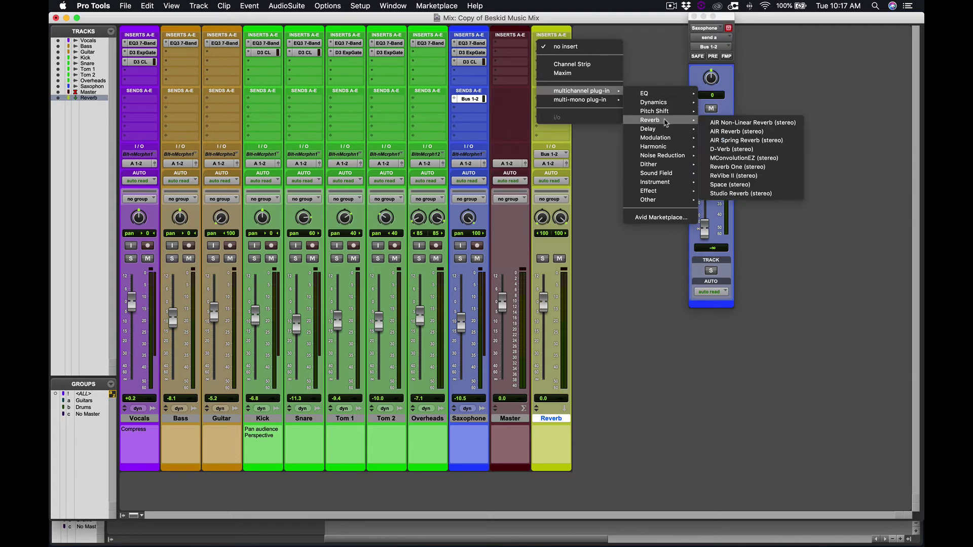
click(731, 149)
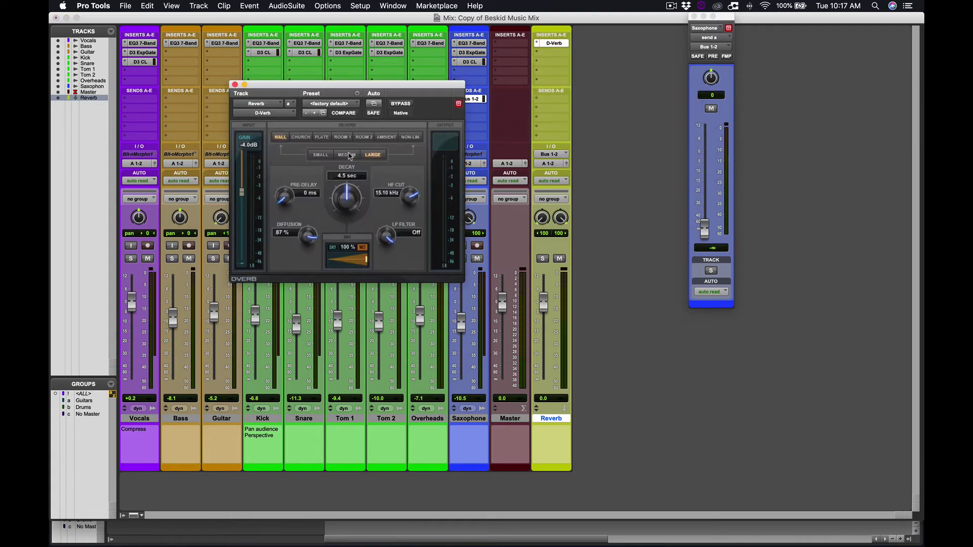
click(349, 157)
click(323, 138)
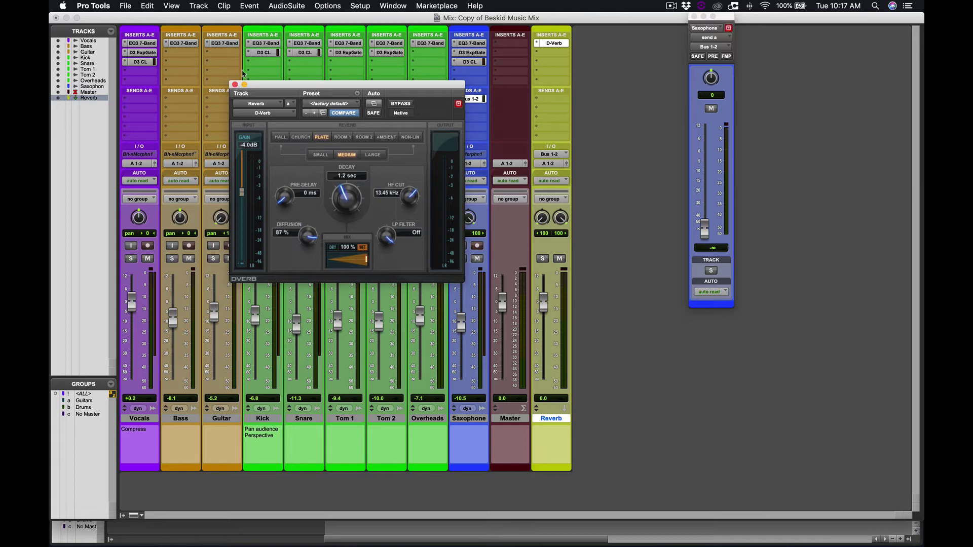
Browse the D-Verb preset list twice without choosing a preset
click(327, 104)
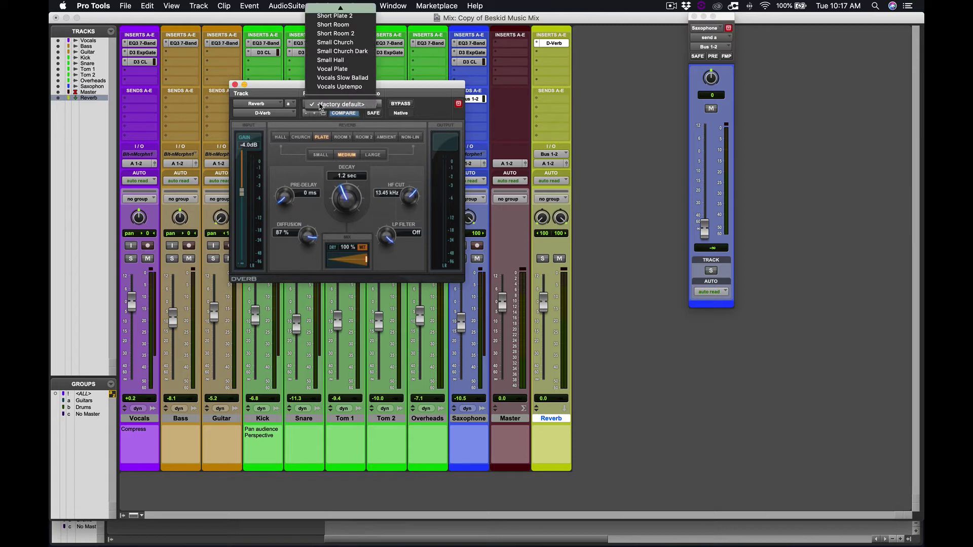
mouse_move(340, 7)
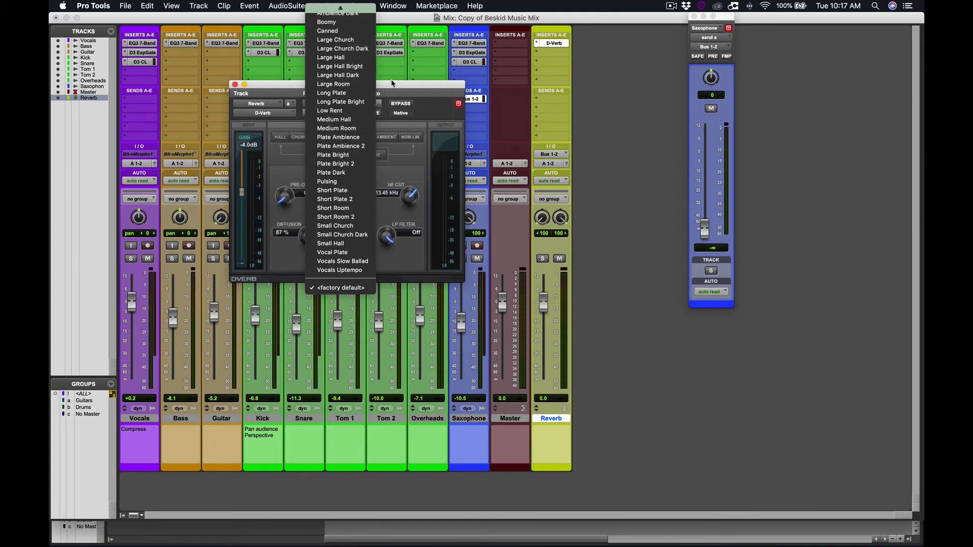
click(395, 88)
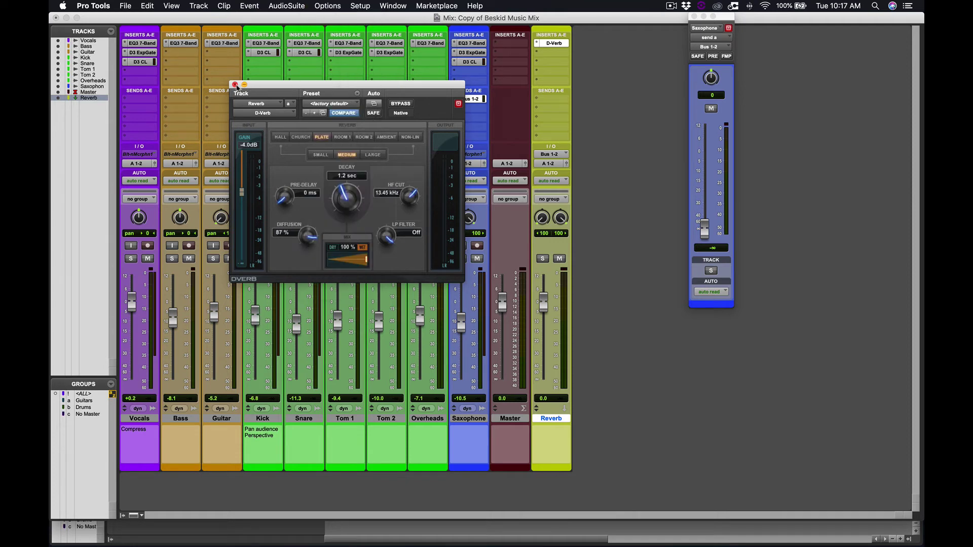
click(333, 103)
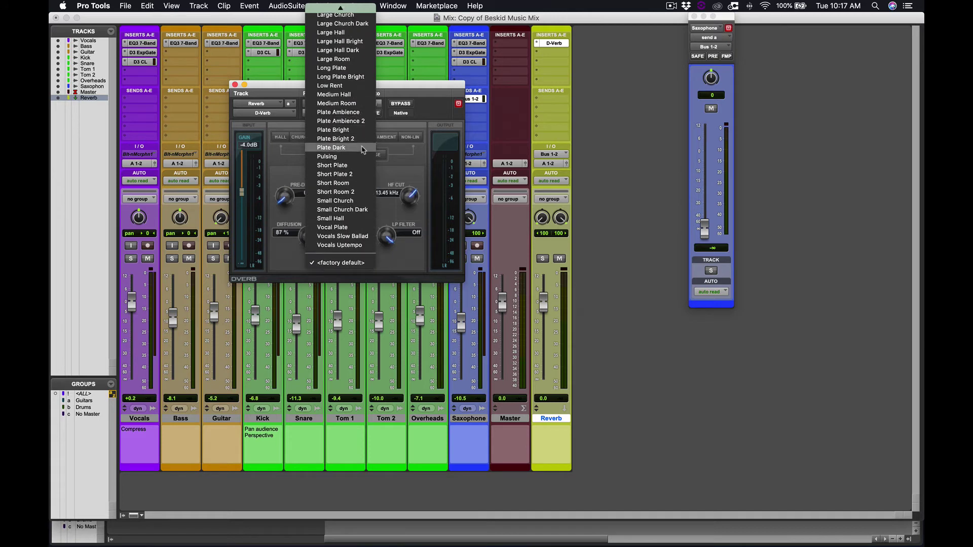
key(Escape)
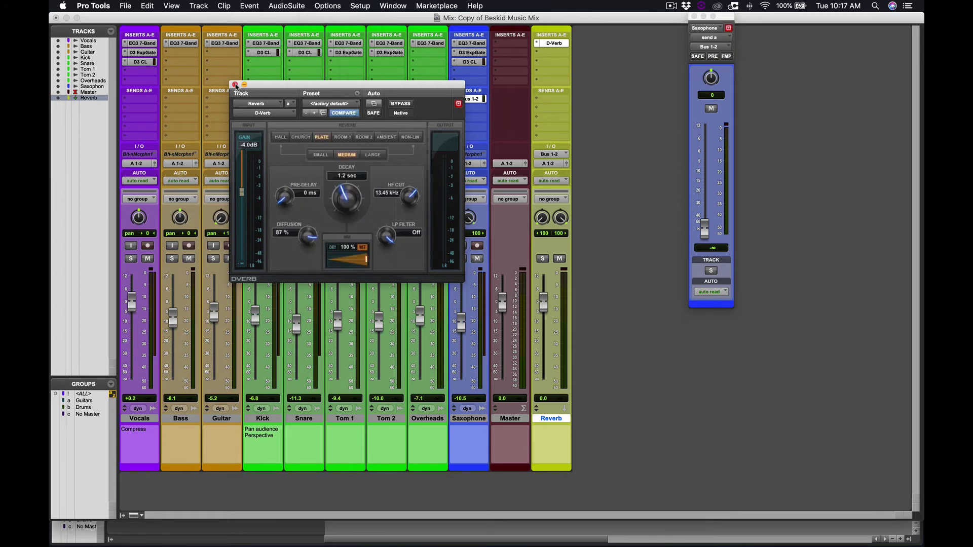
Close the D-Verb window and solo the Saxophone and Reverb tracks
click(235, 84)
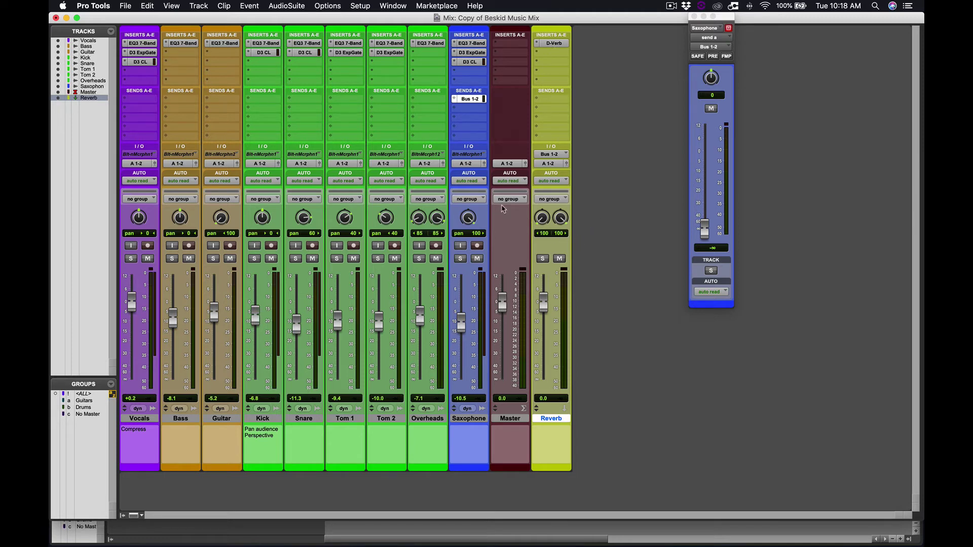
click(460, 259)
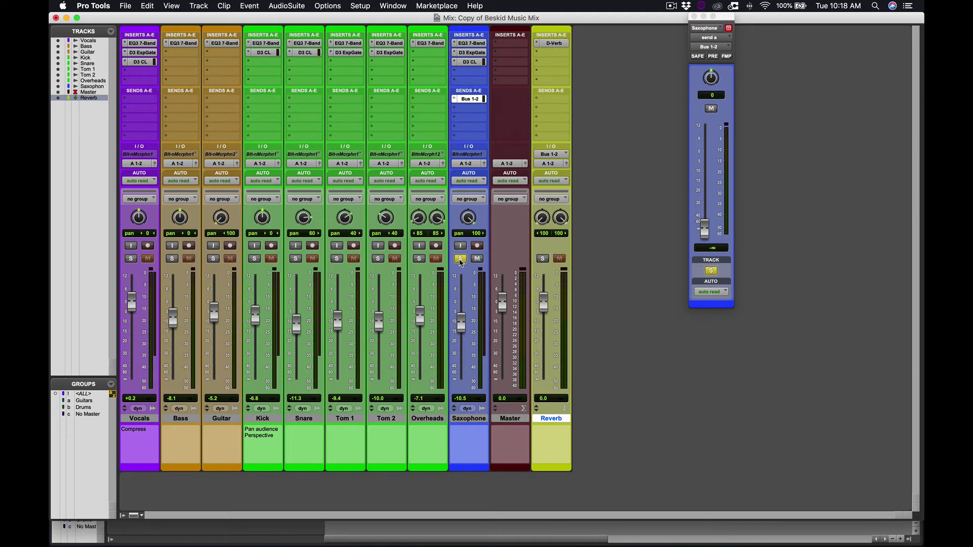
click(543, 259)
In the Edit window, select the Saxophone passage from about 1:44 to 2:10, then return to Mix
key(super+equal)
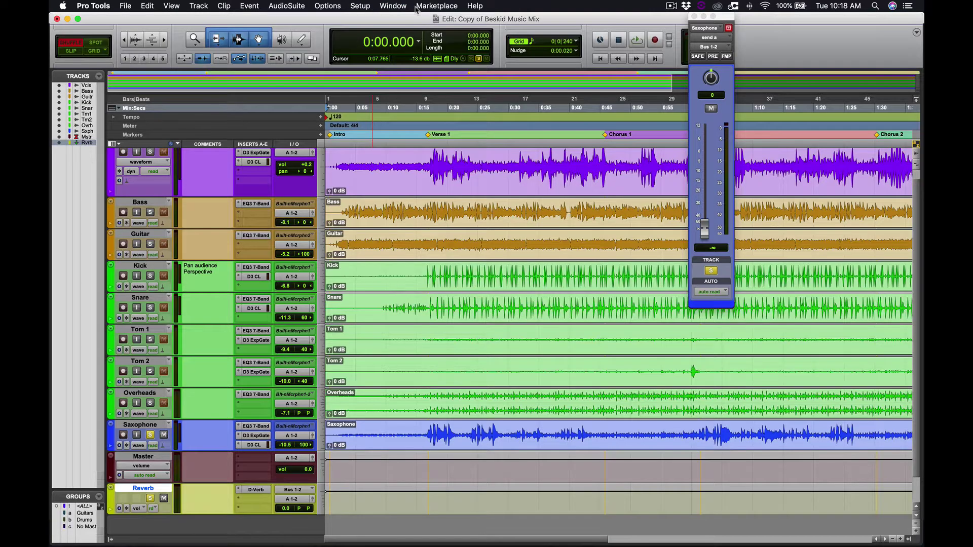
scroll(596, 355, right, 10)
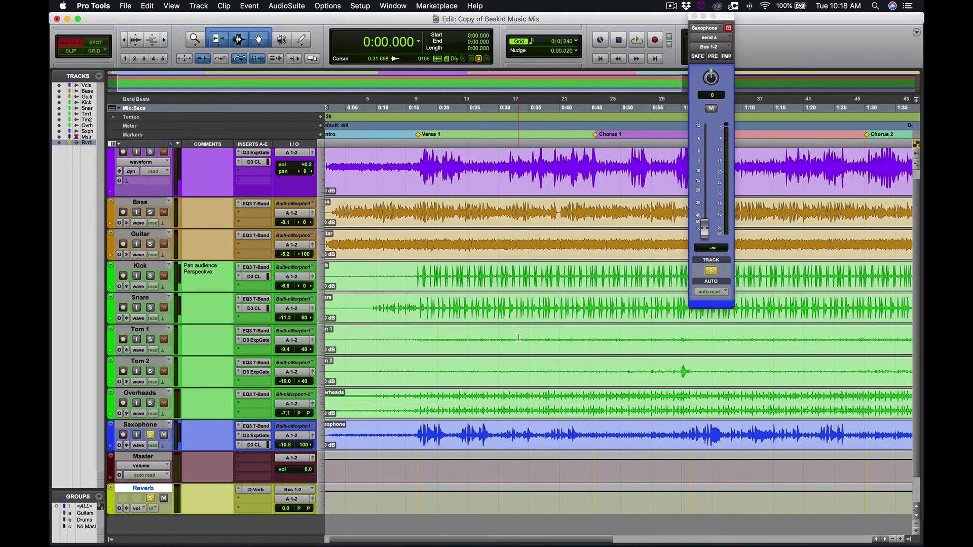
drag(597, 429, 759, 436)
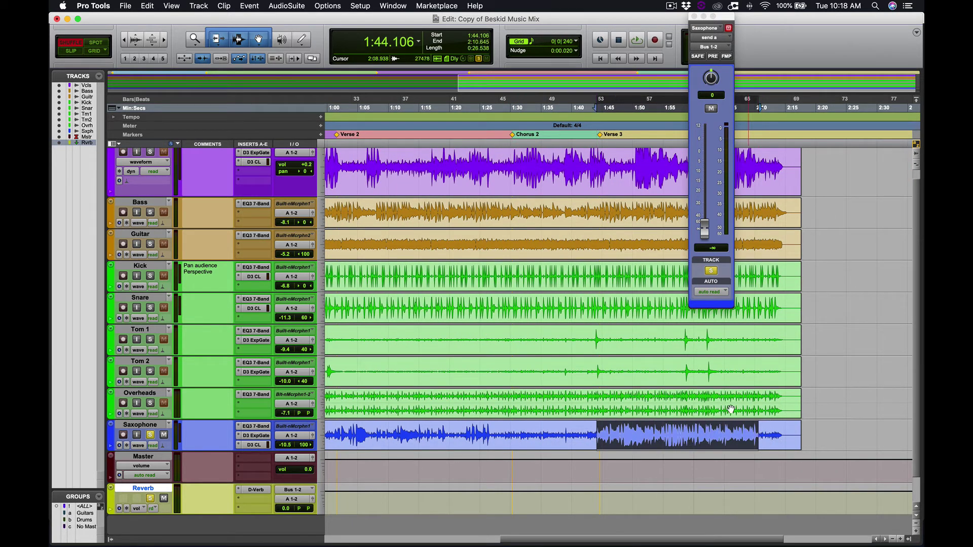
key(super+equal)
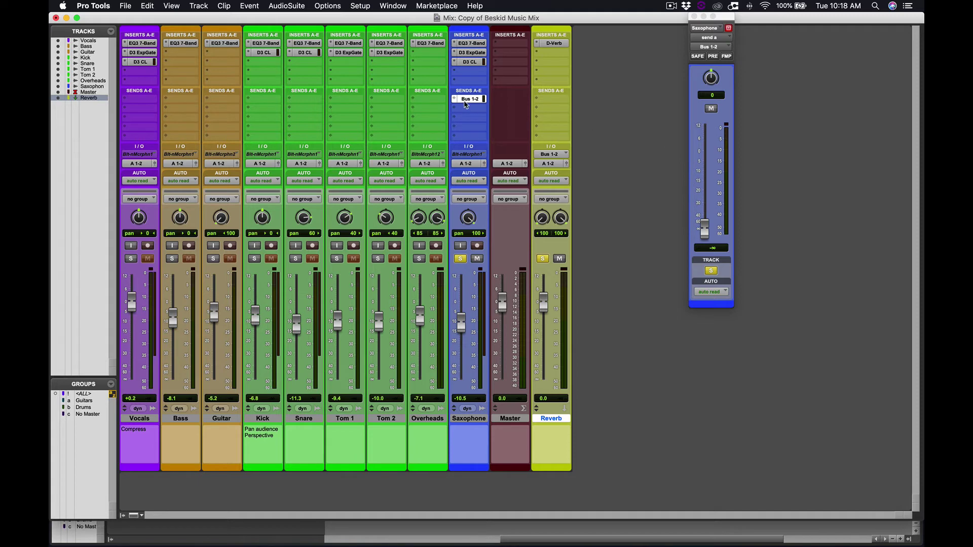
Play the song and try Saxophone send levels up to about 0 dB, ending back at -∞
mouse_move(704, 234)
mouse_down()
mouse_move(705, 147)
mouse_move(706, 238)
mouse_up()
key(space)
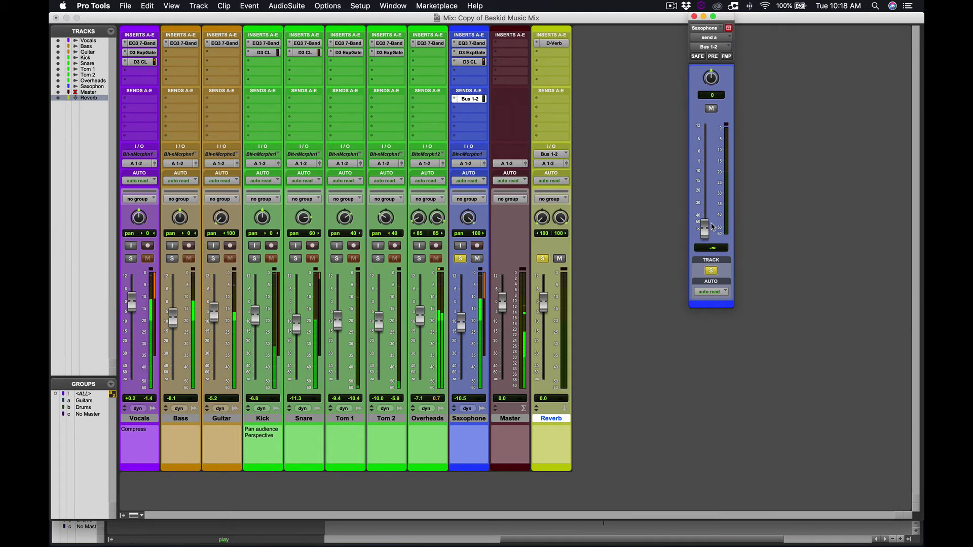
drag(706, 230, 706, 156)
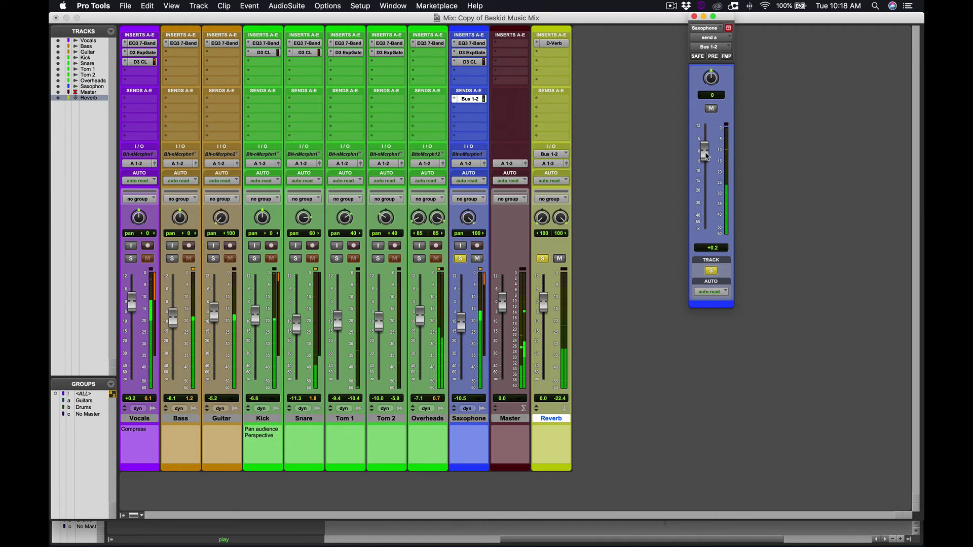
mouse_move(706, 155)
mouse_down()
mouse_move(713, 239)
mouse_move(715, 163)
mouse_up()
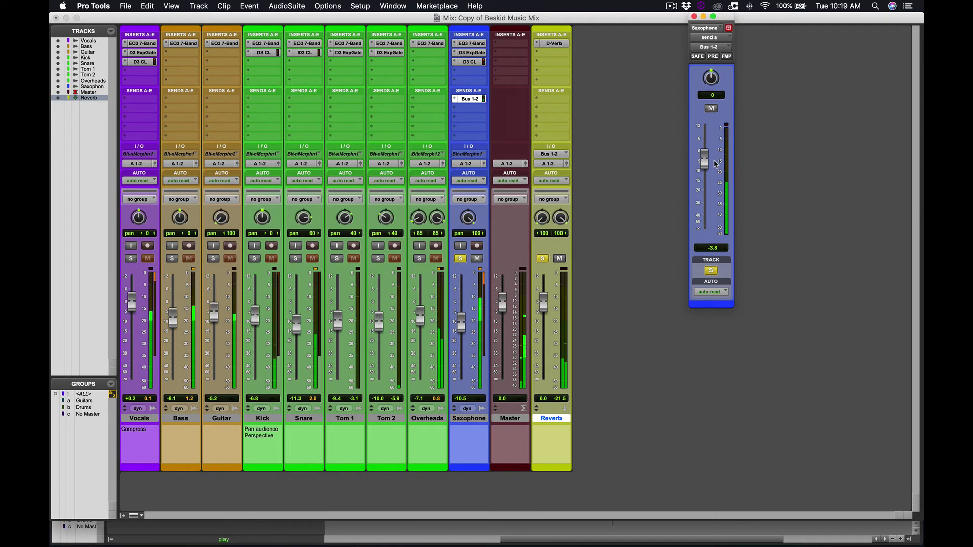
drag(715, 162, 714, 242)
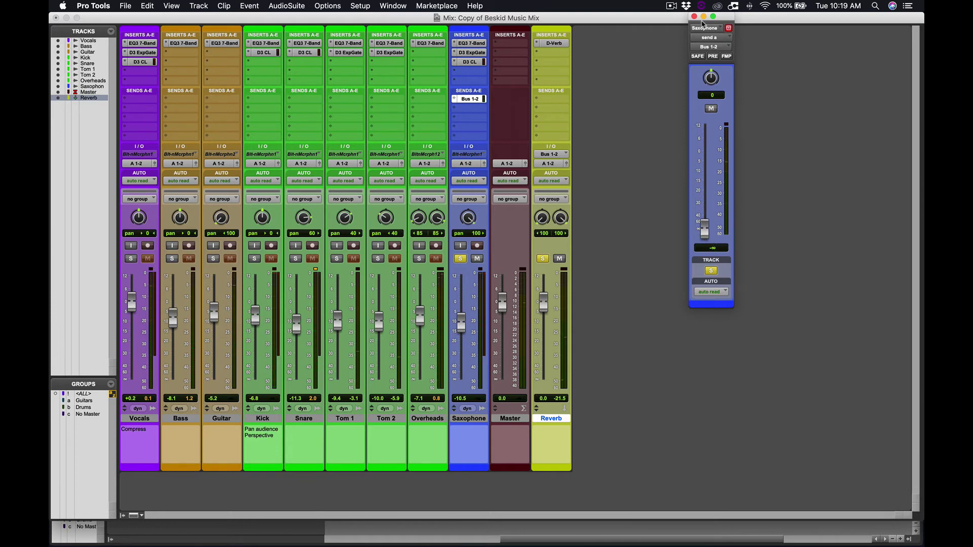
Close the Saxophone send window and select Vocals, Guitar, Kick, Snare, Tom 1 and Tom 2
click(694, 17)
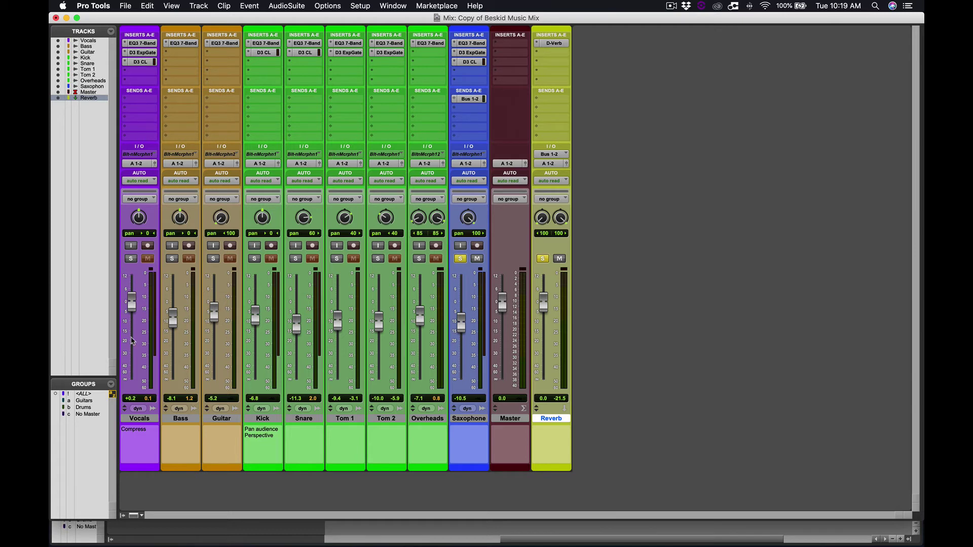
click(139, 419)
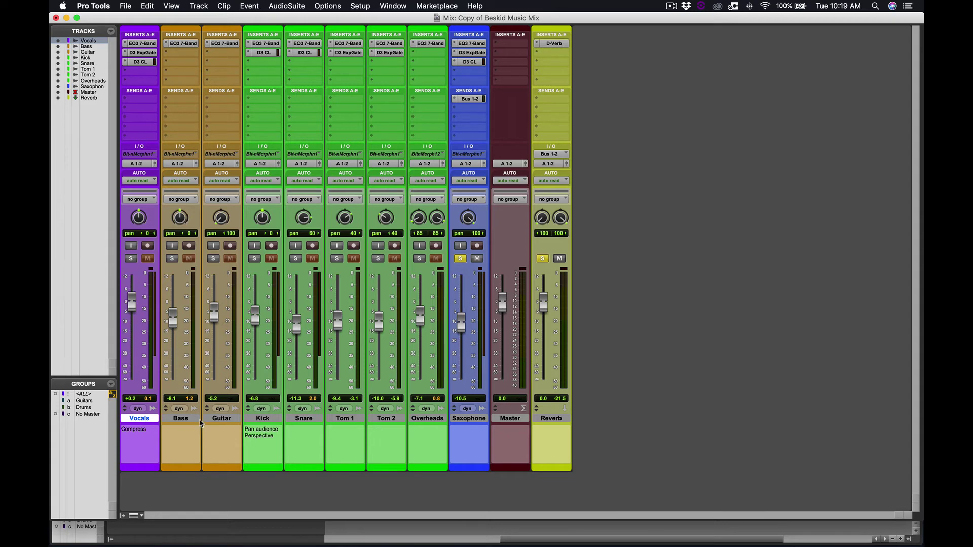
drag(216, 422, 383, 421)
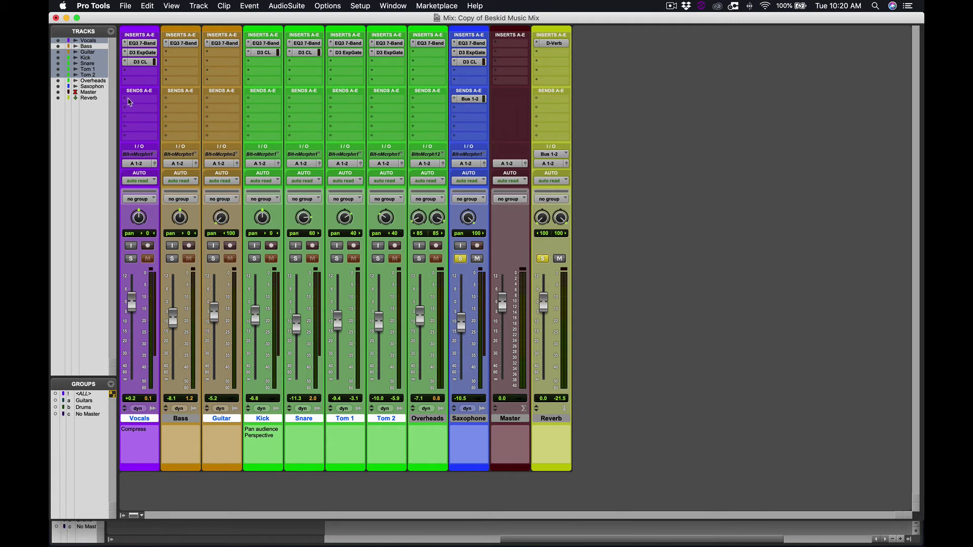
Assign Send A to Bus 1-2 (Stereo) on all six selected tracks, checking the Guitar and Kick sends
click(129, 102)
mouse_move(155, 129)
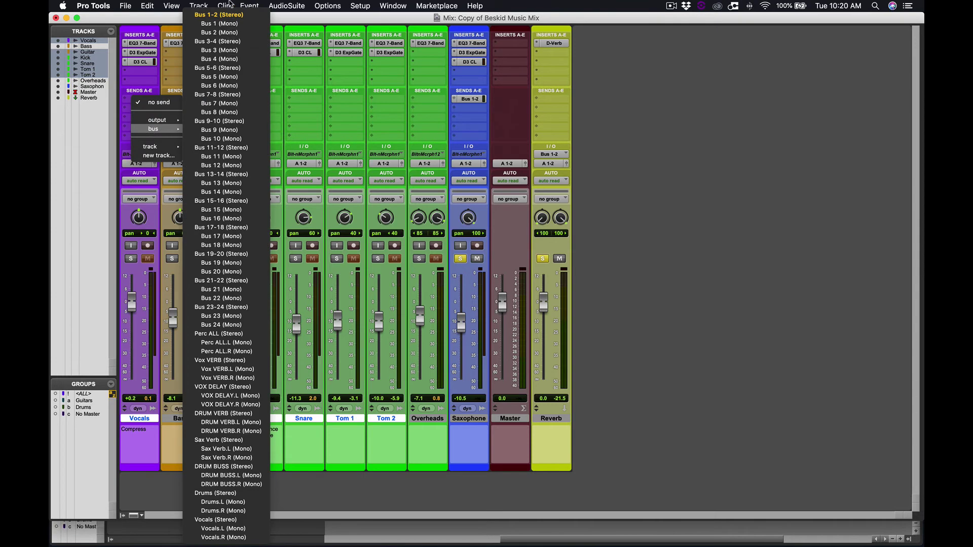
alt+shift+click(226, 15)
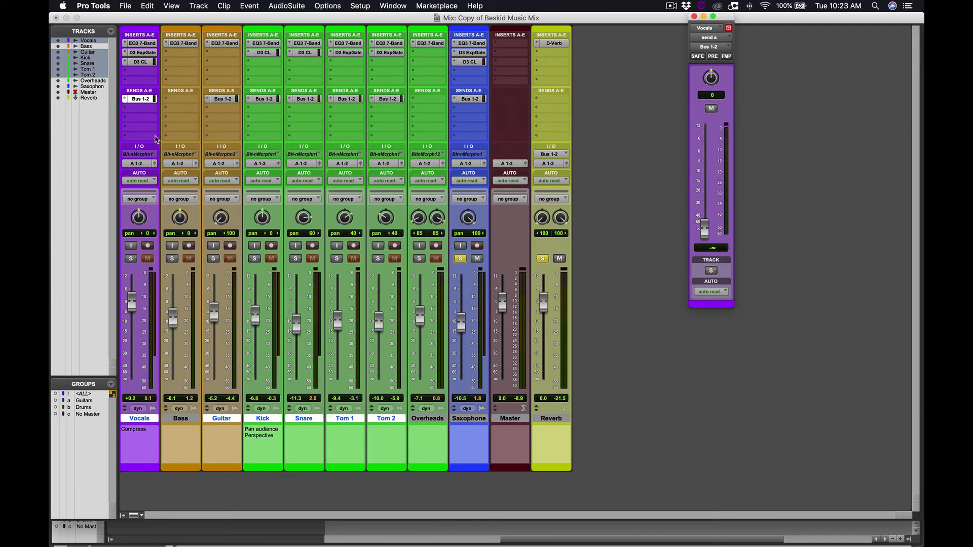
click(221, 98)
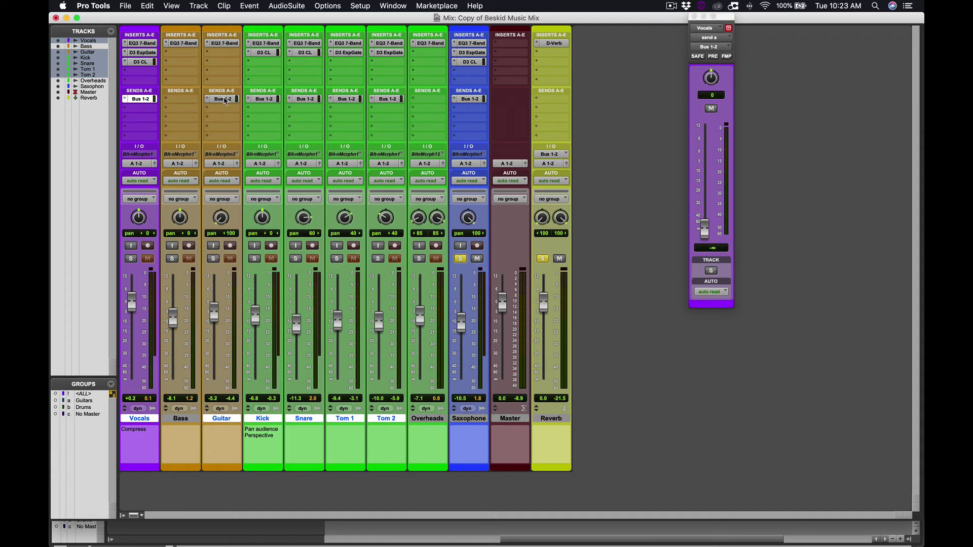
click(261, 99)
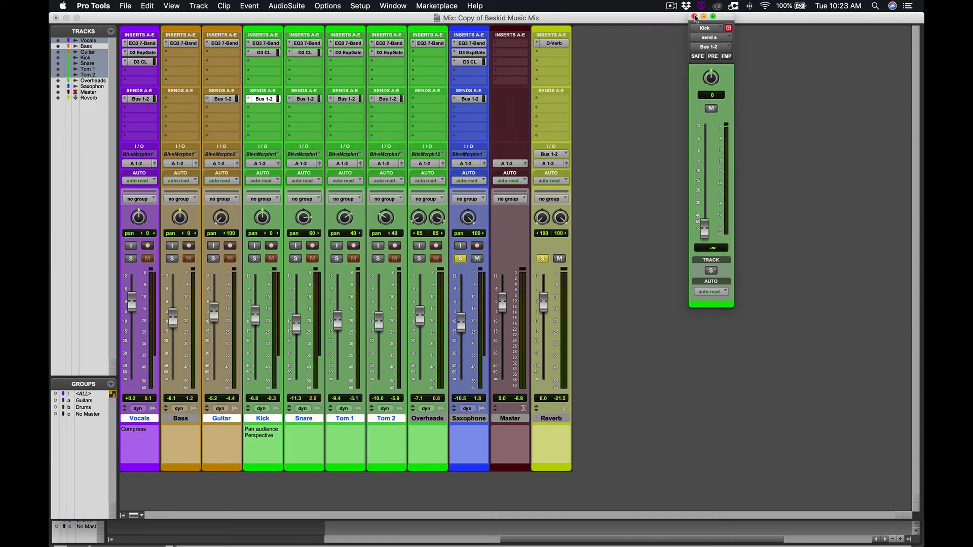
click(694, 17)
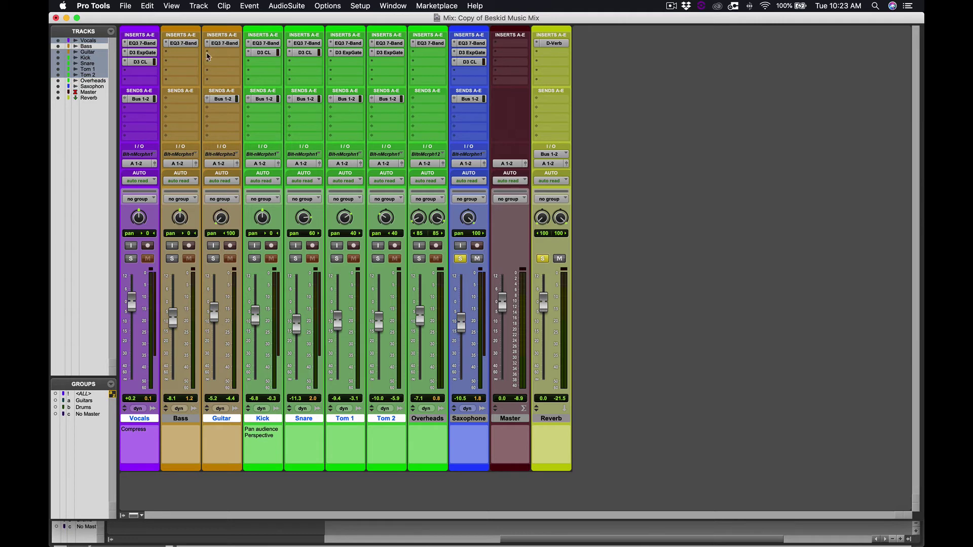
Turn on View > Expanded Sends > Send A so every strip shows its send fader
click(171, 6)
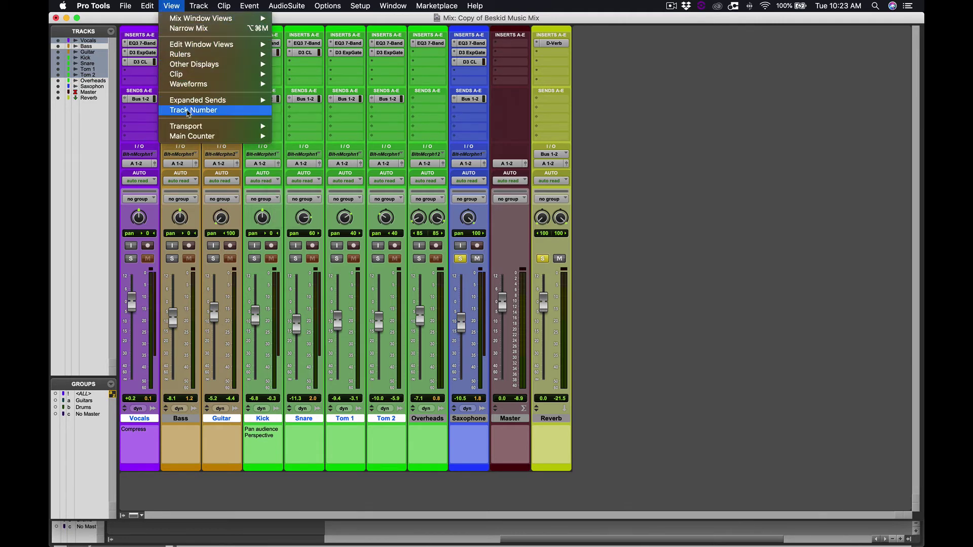
mouse_move(190, 105)
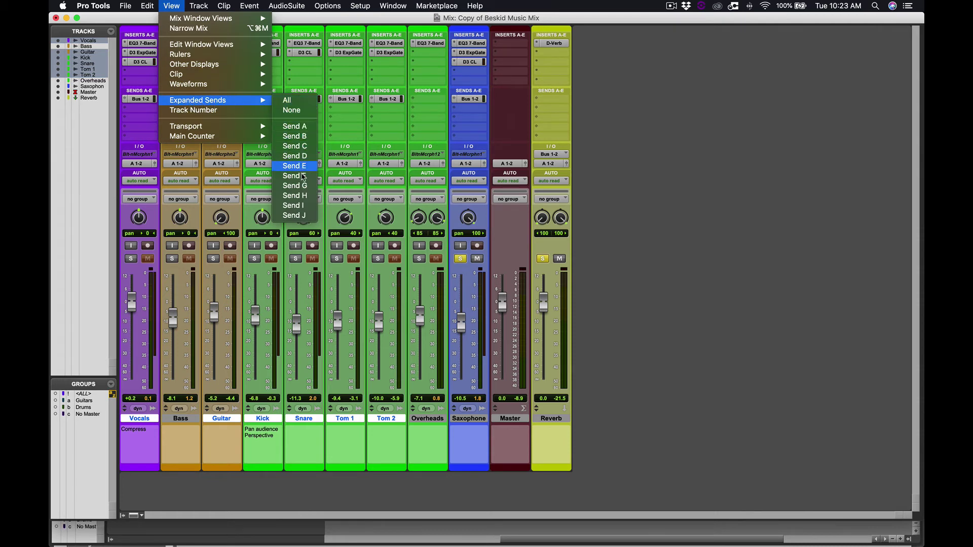
click(573, 133)
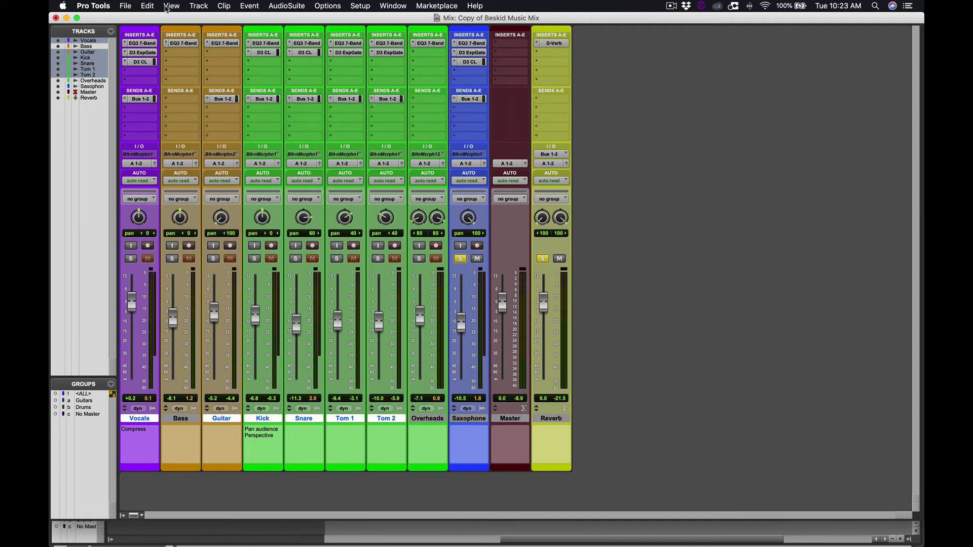
click(171, 6)
mouse_move(244, 100)
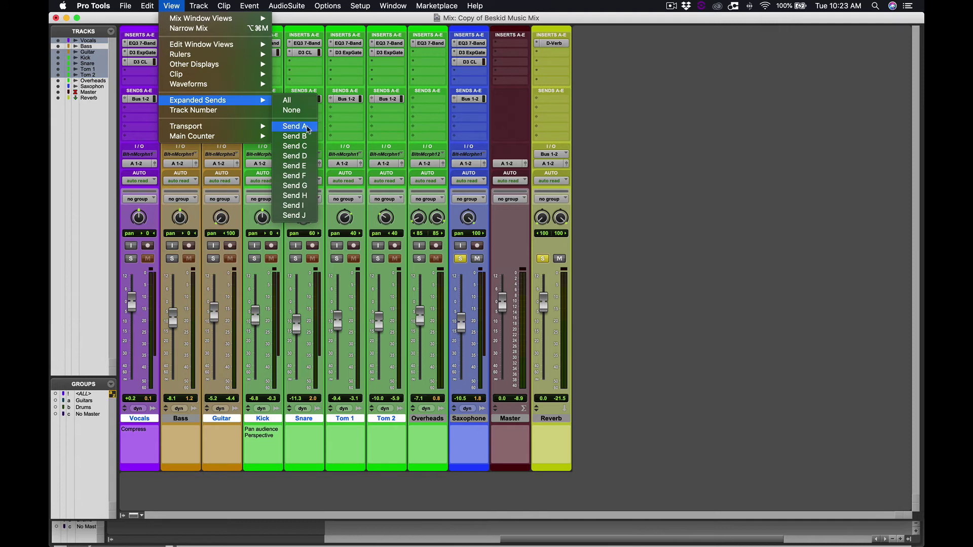
click(308, 127)
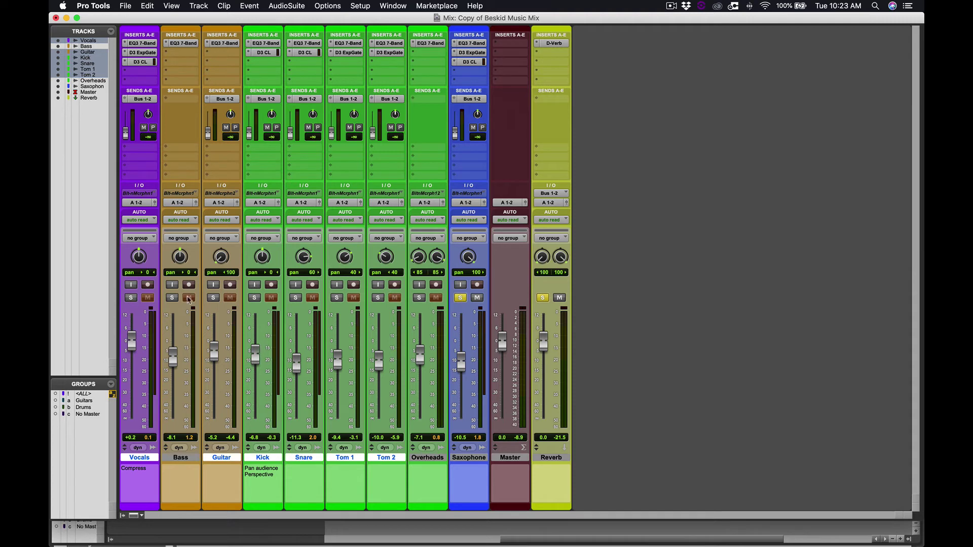
Swap the Saxophone solo for the drums and raise the Kick (-3.5 dB), Snare and Tom sends (-2.2 dB)
click(460, 298)
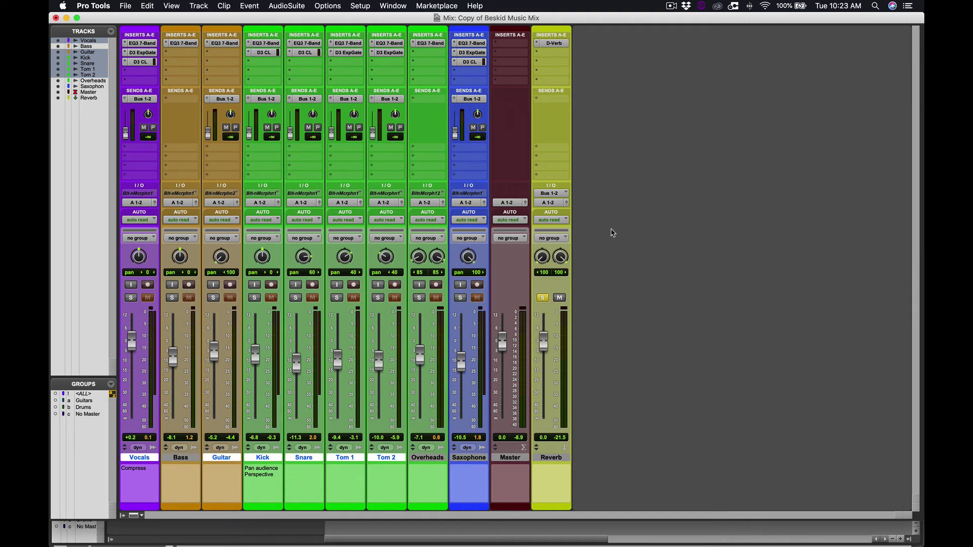
click(254, 298)
click(296, 298)
click(337, 298)
click(377, 299)
click(420, 299)
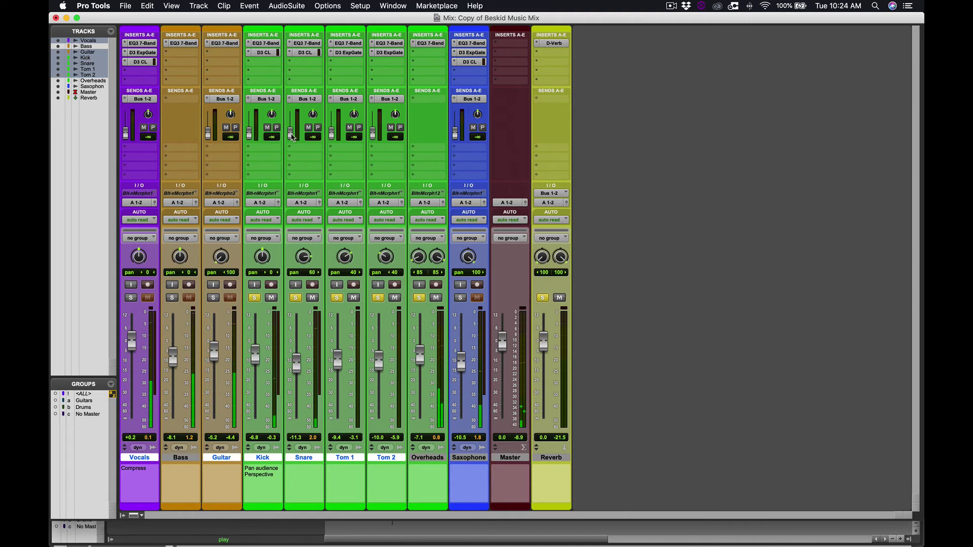
drag(291, 135, 251, 120)
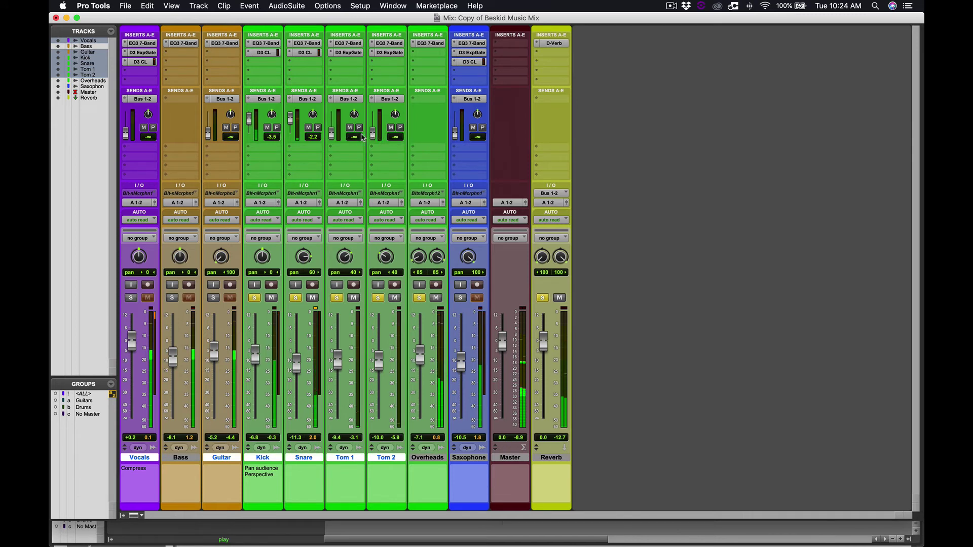
drag(332, 134, 374, 123)
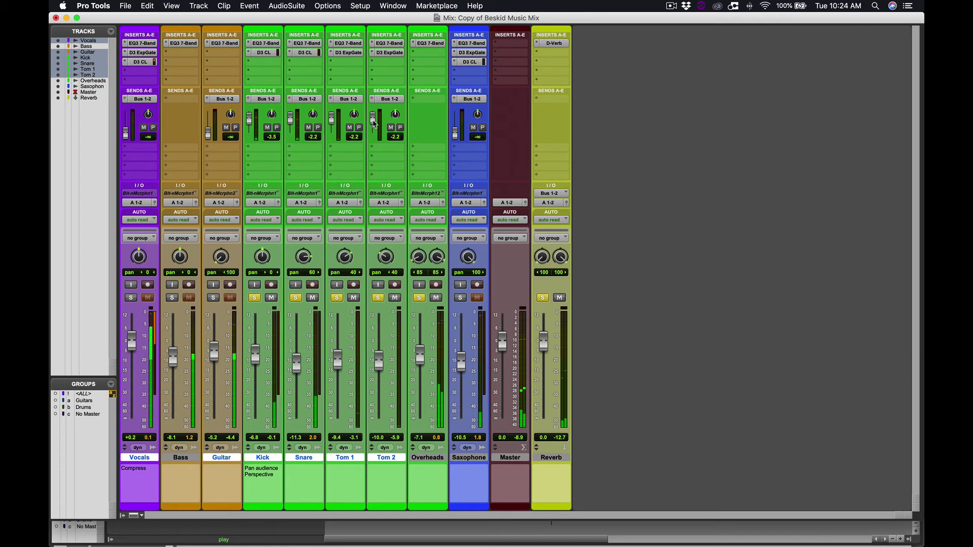
Route the Overheads send to Bus 1-2 and raise it to -7.4 dB
click(422, 99)
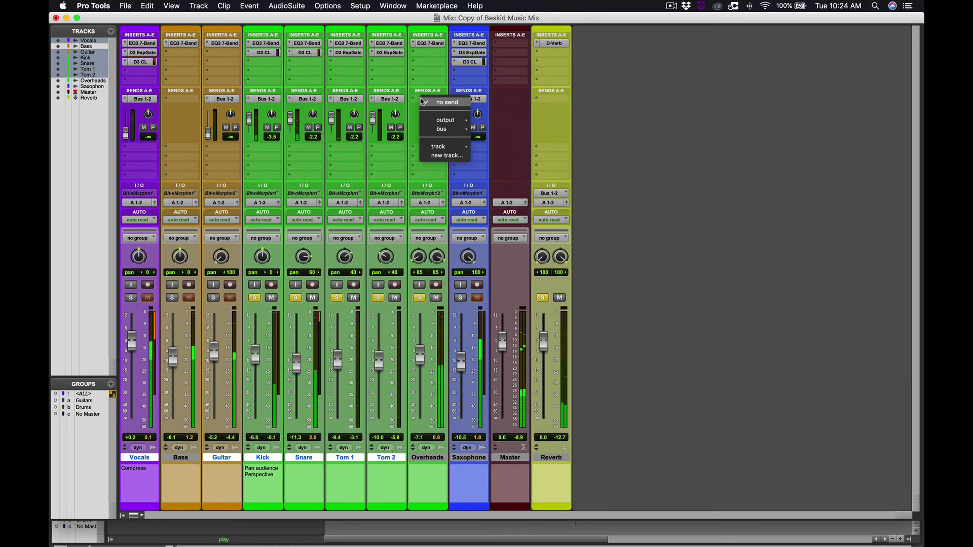
mouse_move(441, 130)
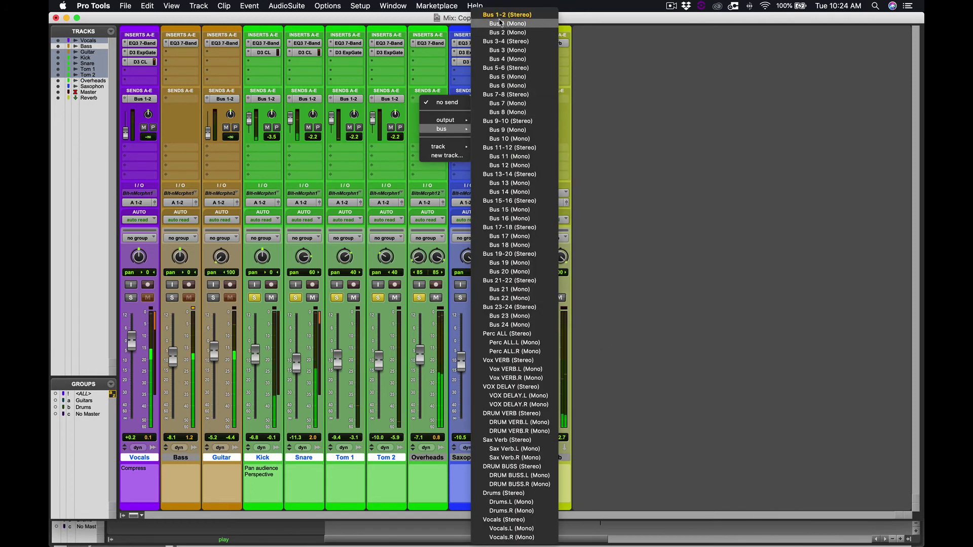
click(504, 14)
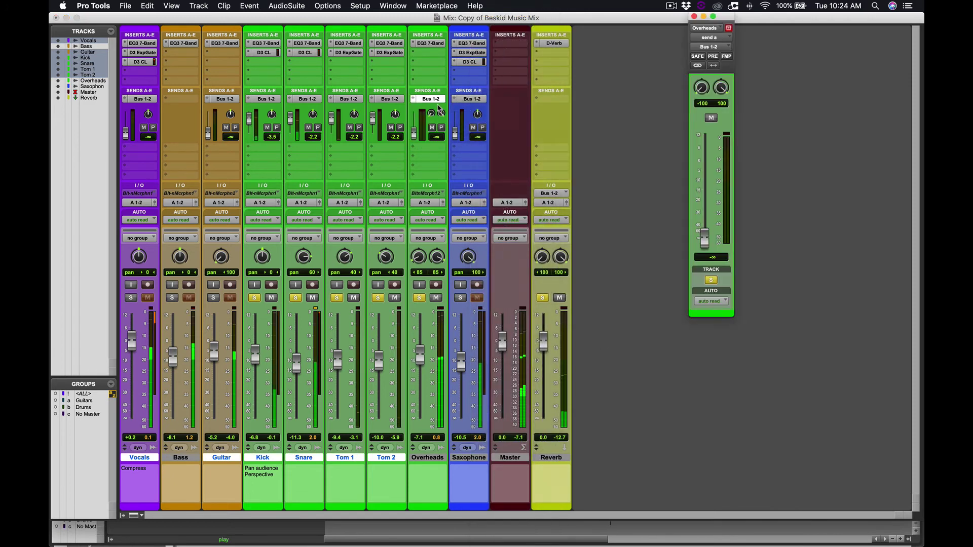
click(694, 16)
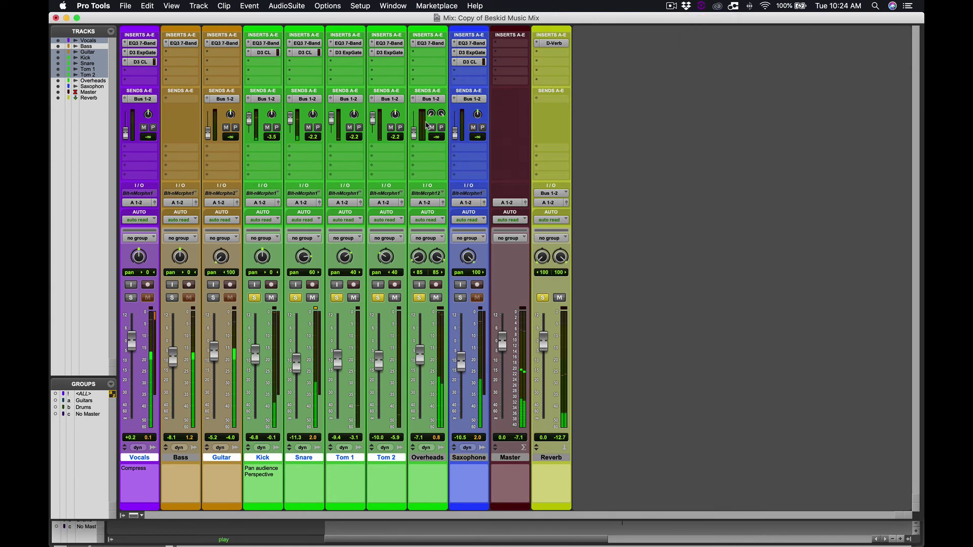
mouse_move(414, 133)
mouse_down()
mouse_move(417, 117)
mouse_move(418, 125)
mouse_up()
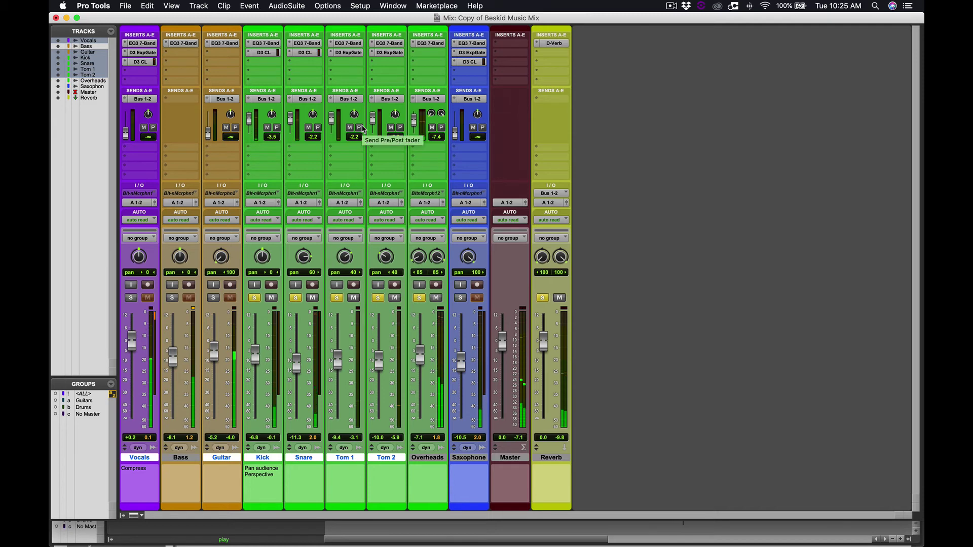
click(543, 299)
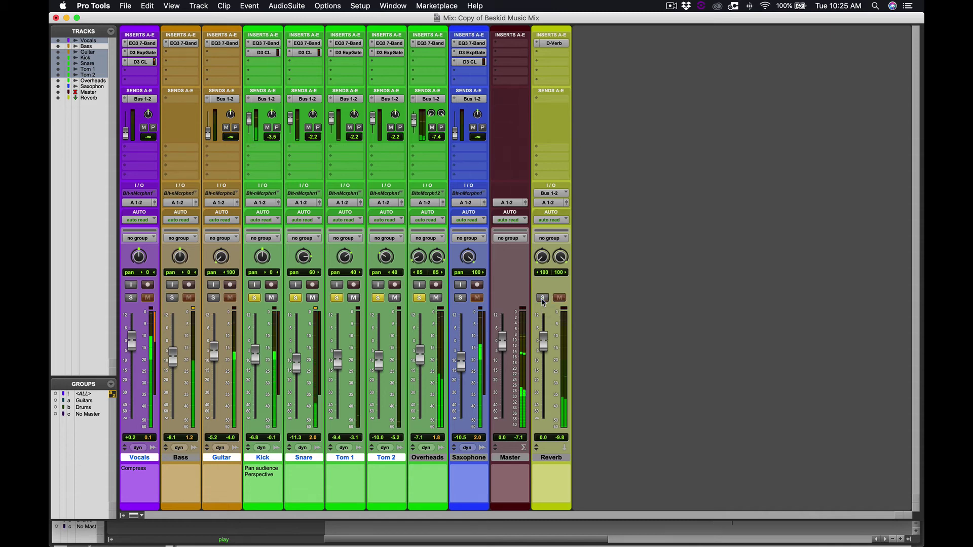
click(542, 298)
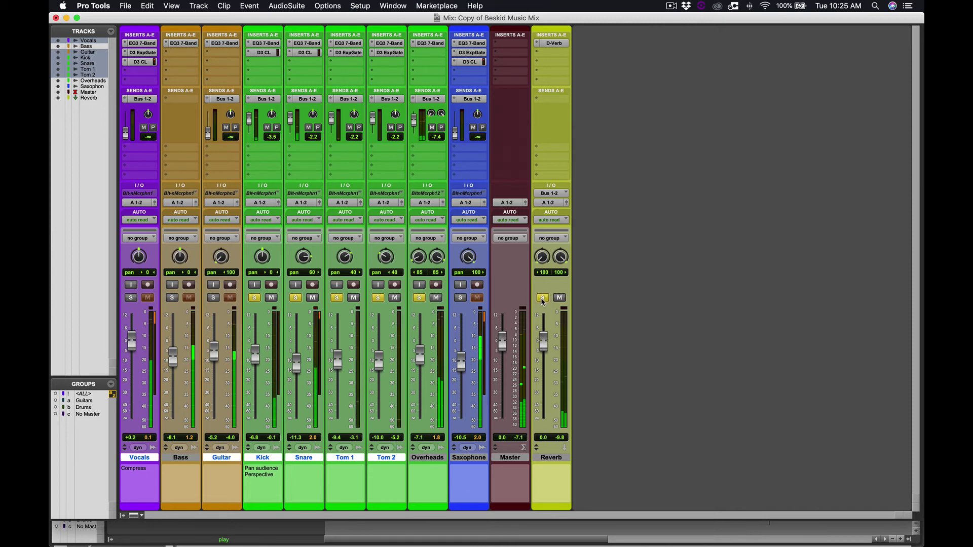
click(542, 298)
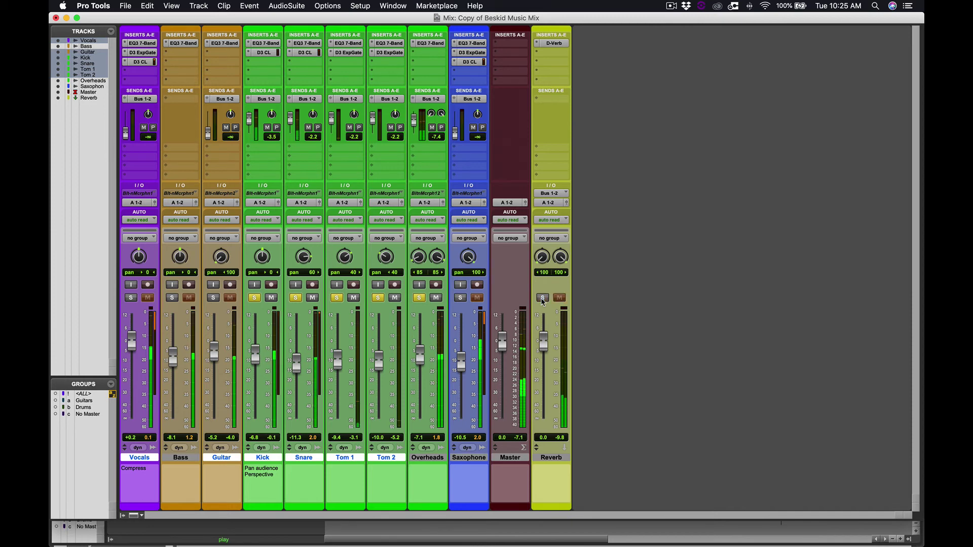
click(542, 298)
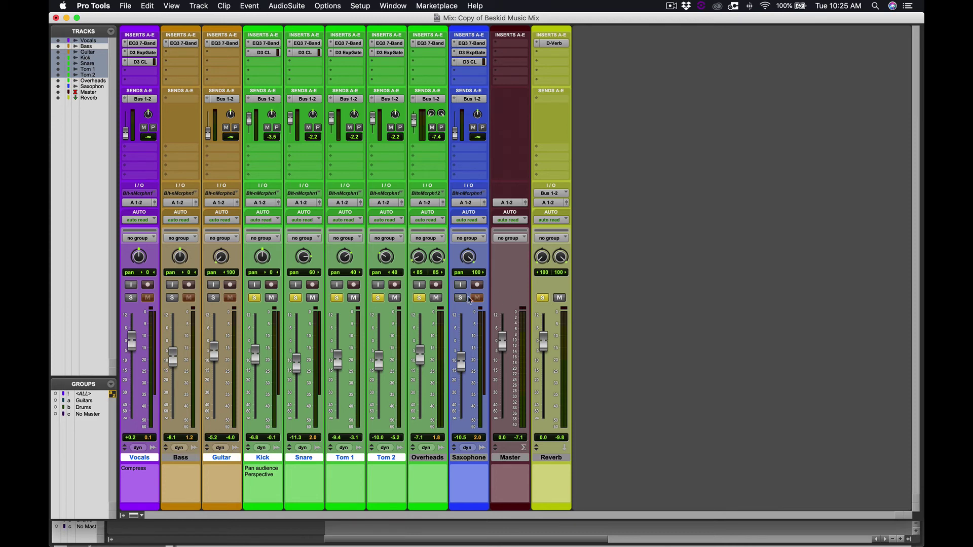
Unsolo the drums, solo Guitar and set its Bus 1-2 send to -6.1 dB
click(253, 298)
click(296, 299)
click(336, 298)
click(378, 298)
click(420, 298)
click(213, 298)
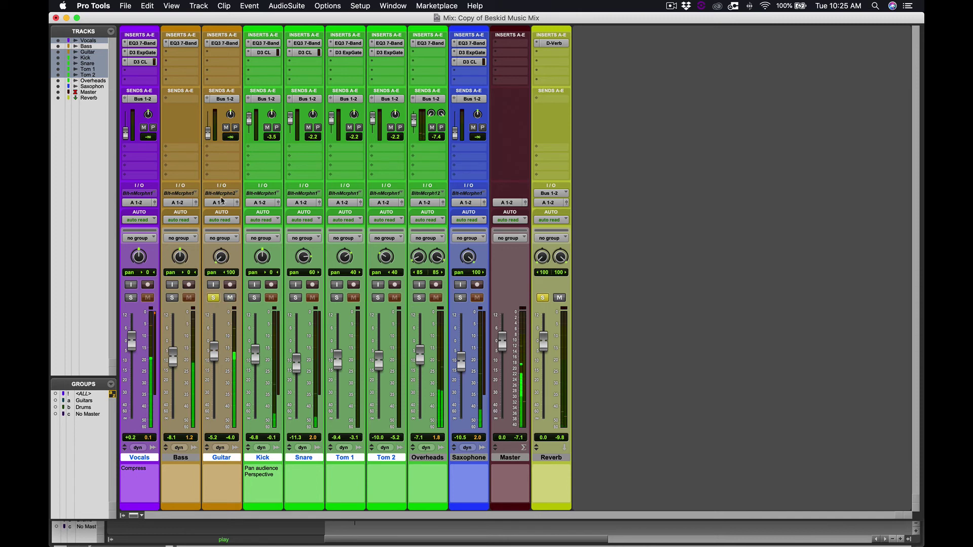
drag(208, 136, 208, 123)
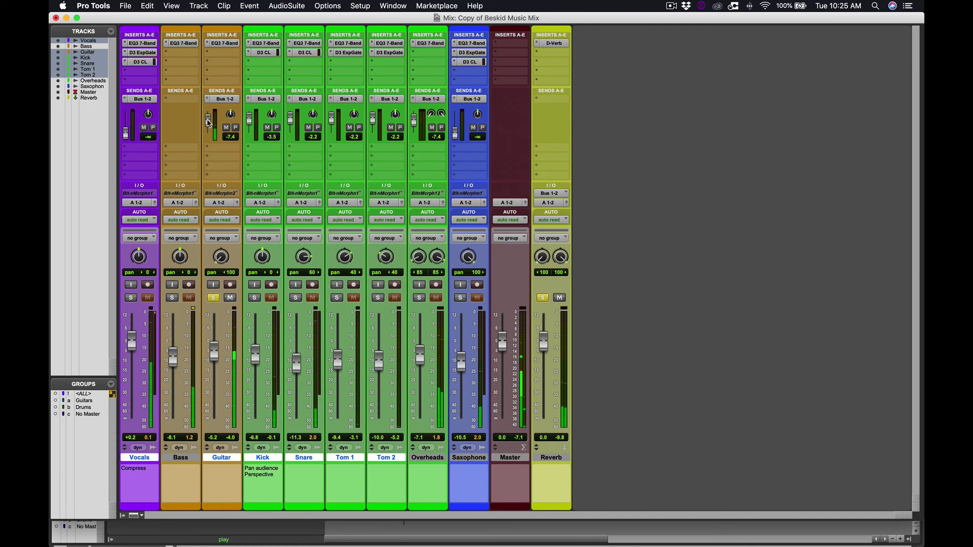
mouse_move(209, 122)
mouse_down()
mouse_move(209, 112)
mouse_move(210, 123)
mouse_up()
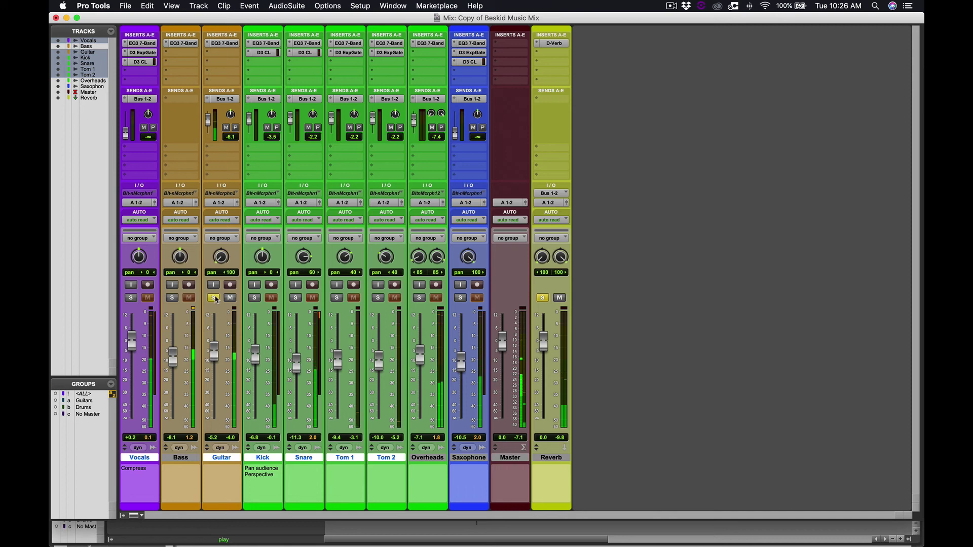
Re-solo the drums, solo Saxophone and set its send to +1.5 dB
click(254, 298)
click(296, 297)
click(339, 298)
click(378, 298)
click(420, 297)
click(460, 298)
drag(455, 134, 456, 114)
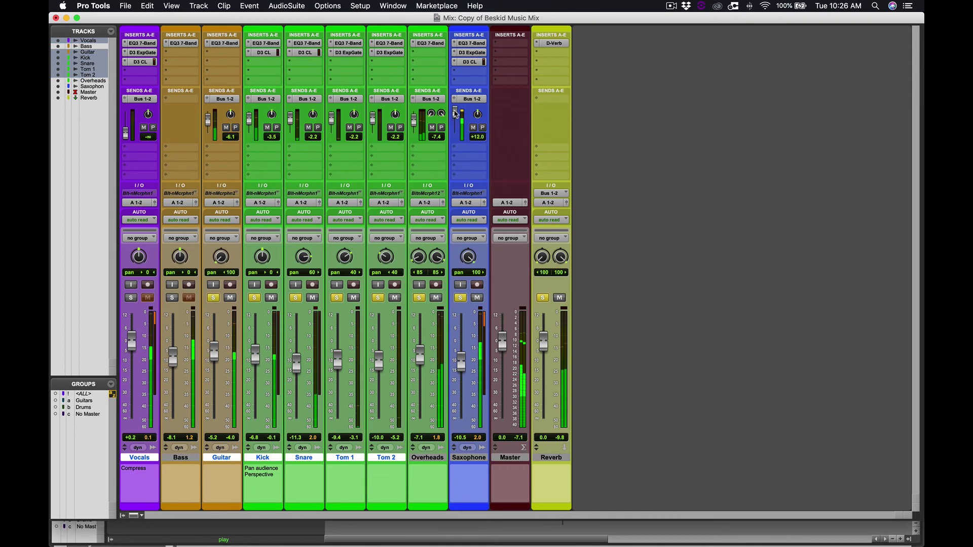
drag(455, 113, 455, 120)
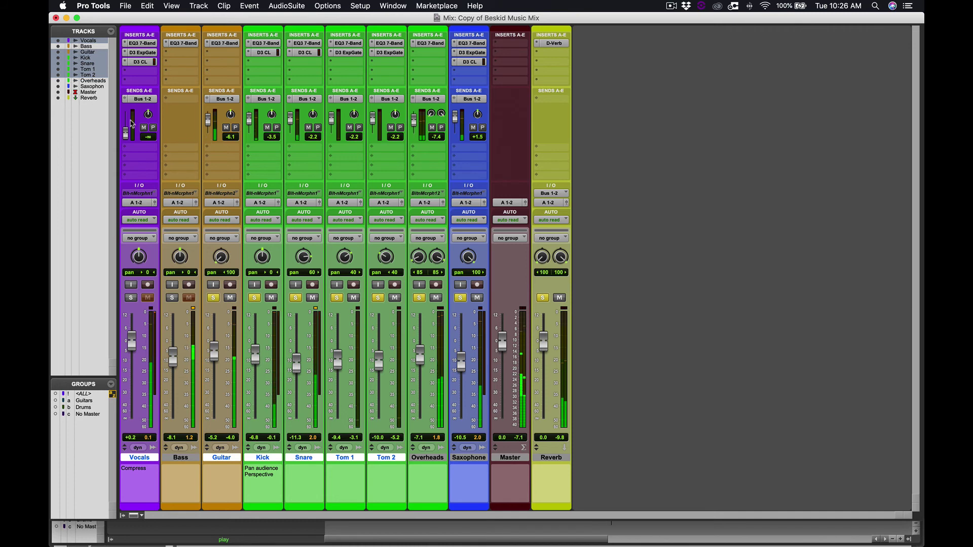
Solo Vocals and set the Vocals Bus 1-2 send to -4.8 dB
click(131, 298)
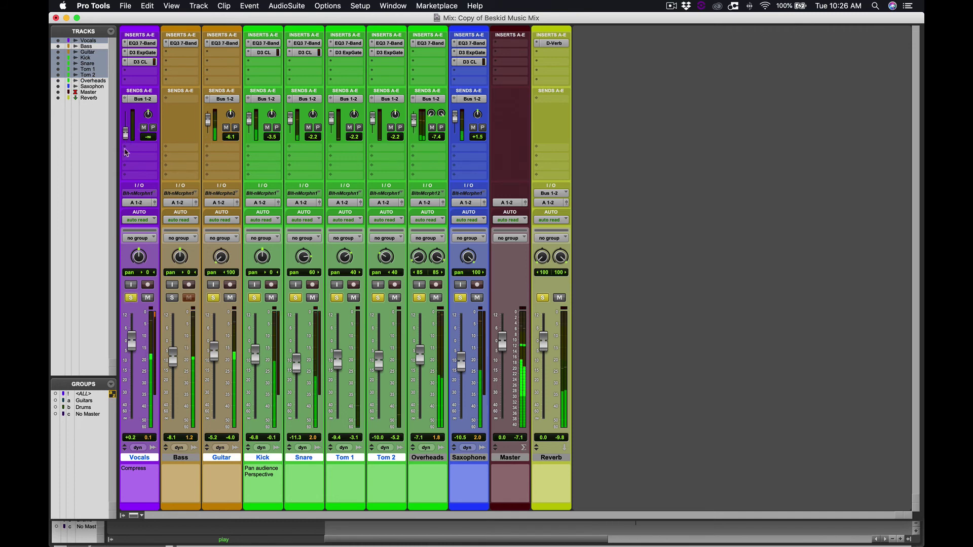
drag(125, 134, 126, 121)
drag(126, 121, 126, 123)
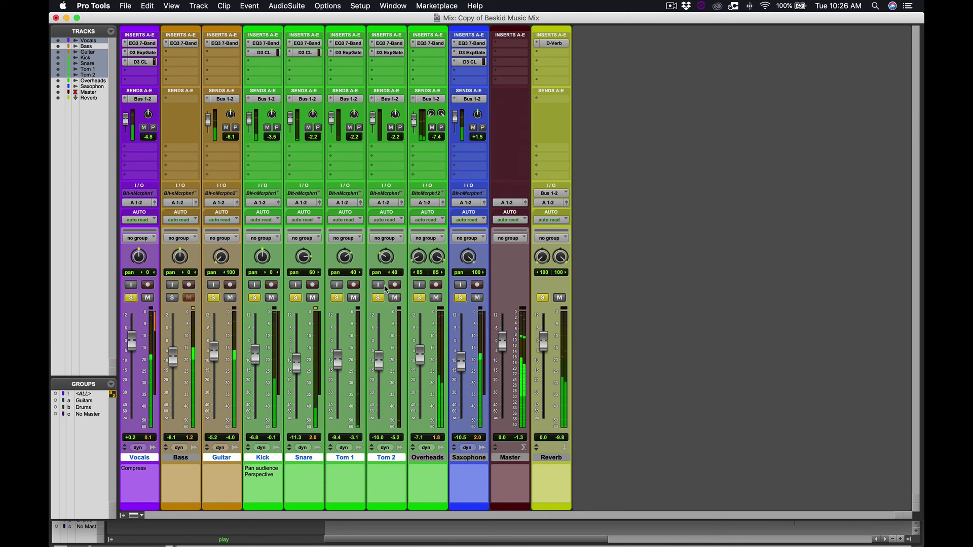
Toggle the Reverb solo off and on twice to compare dry and wet, then stop playback
click(544, 298)
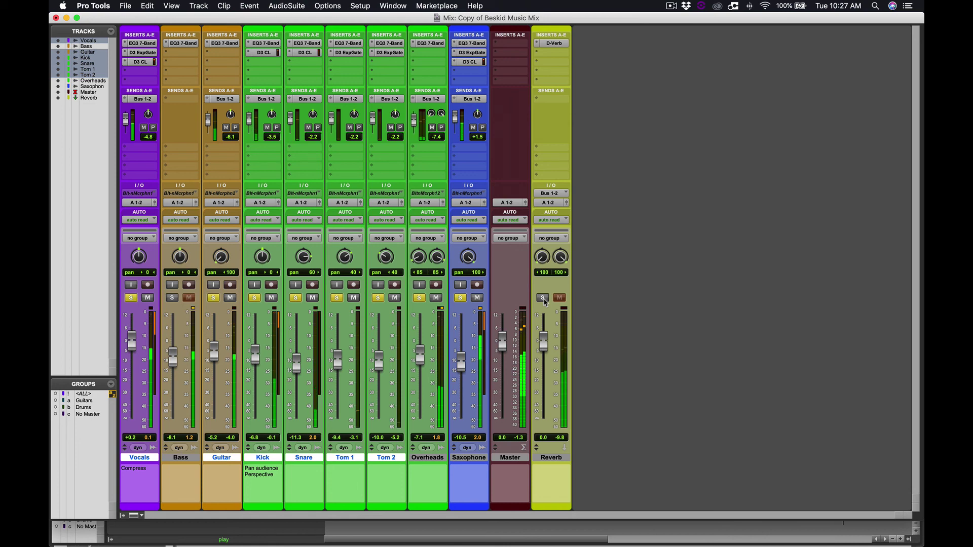
click(543, 299)
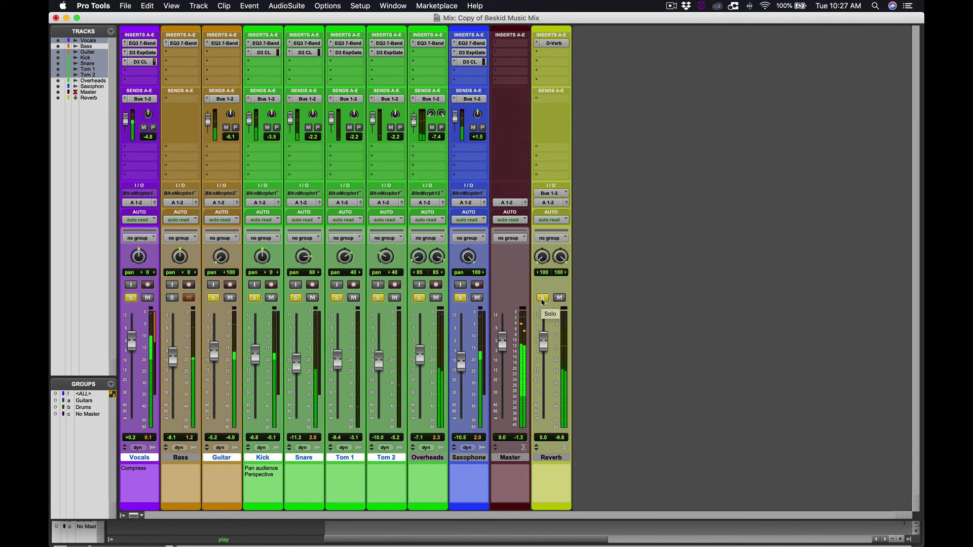
click(542, 298)
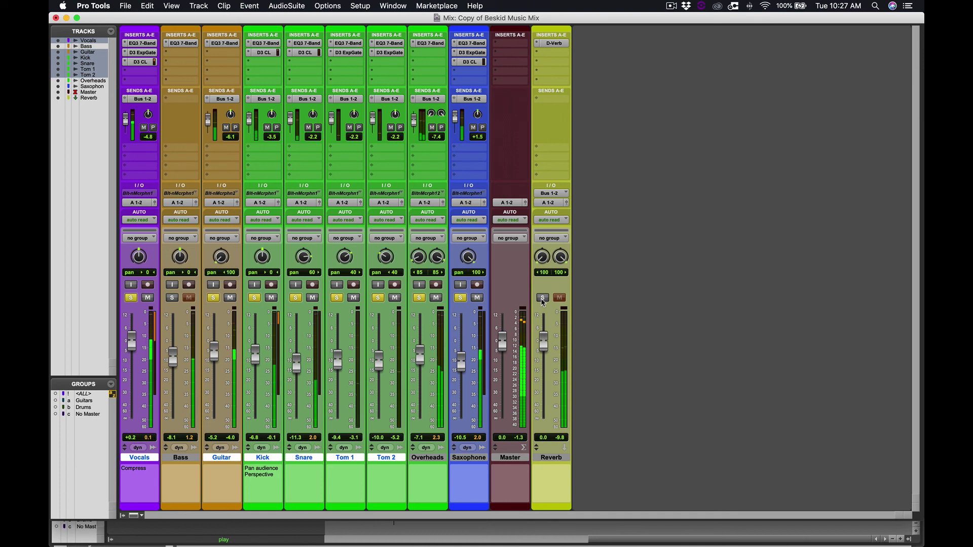
click(542, 299)
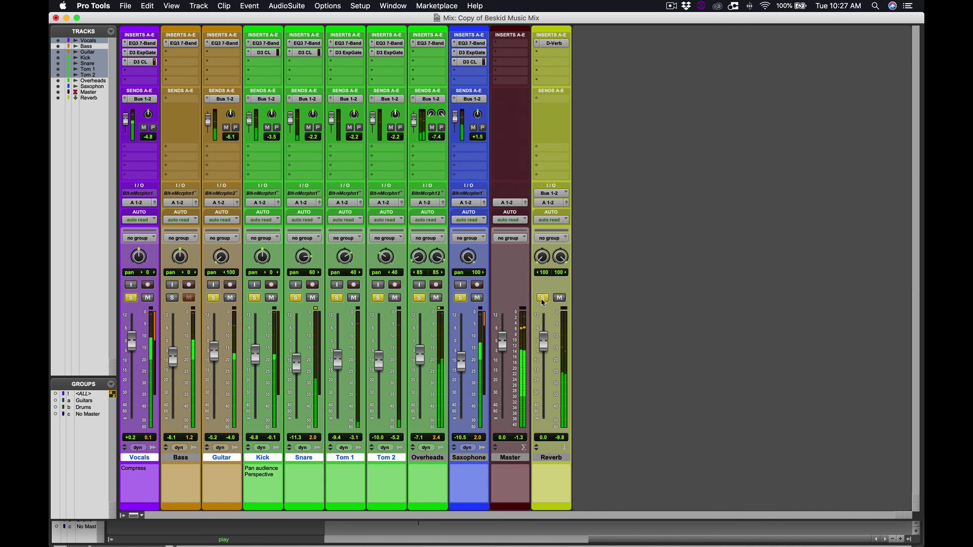
key(space)
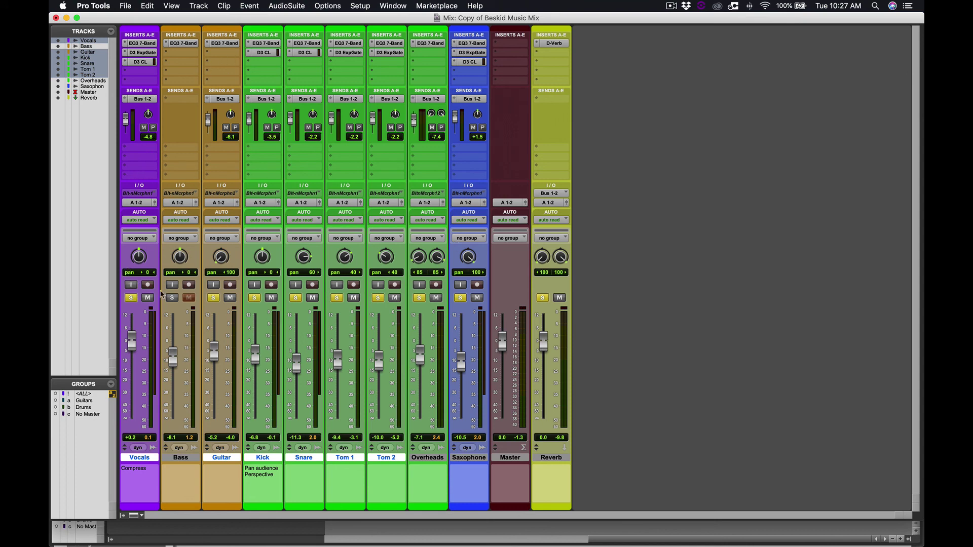
Solo the Bass track alongside the others
click(172, 298)
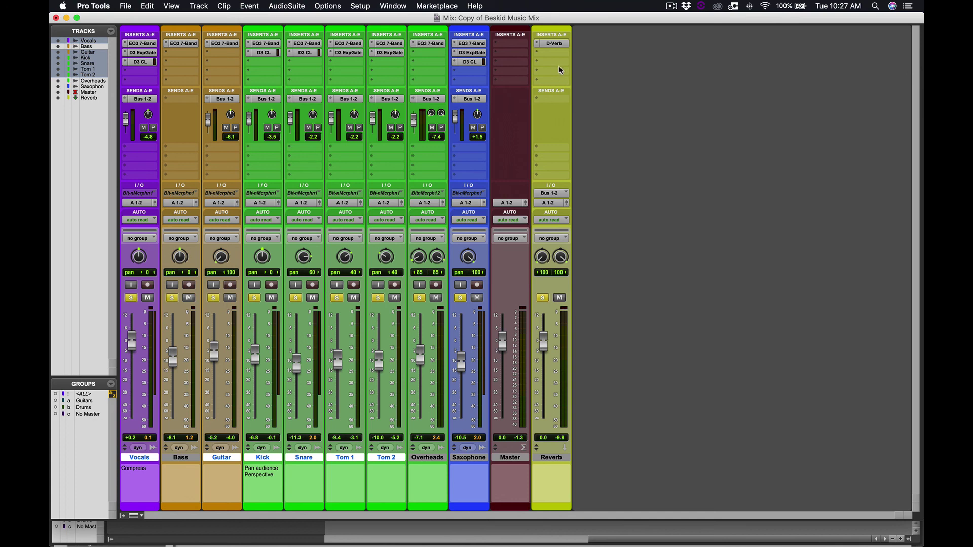